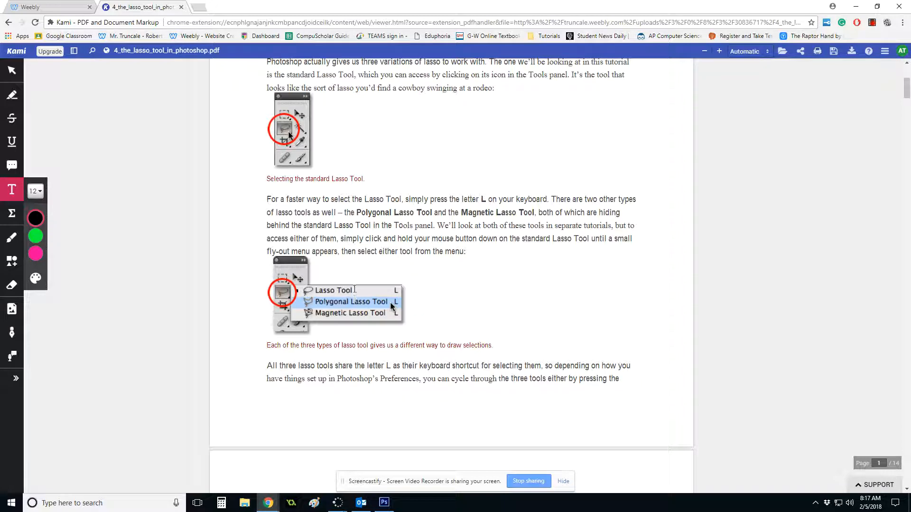
Skim the Lasso Tool PDF tutorial through to the final handshake composite on page 14
{"action": "scroll", "coordinate": [329, 306], "scroll_direction": "down", "scroll_amount": 20}
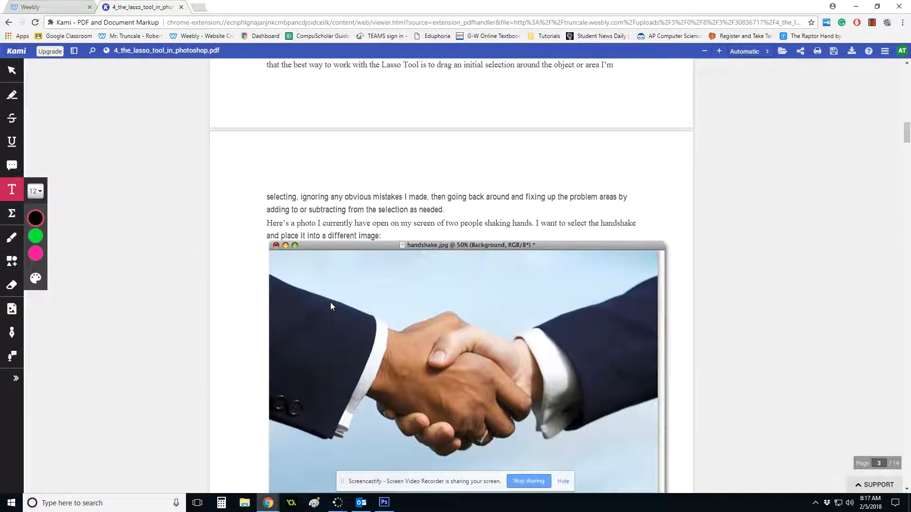
{"action": "scroll", "coordinate": [331, 303], "scroll_direction": "down", "scroll_amount": 15}
{"action": "left_click_drag", "start_coordinate": [905, 184], "coordinate": [908, 474]}
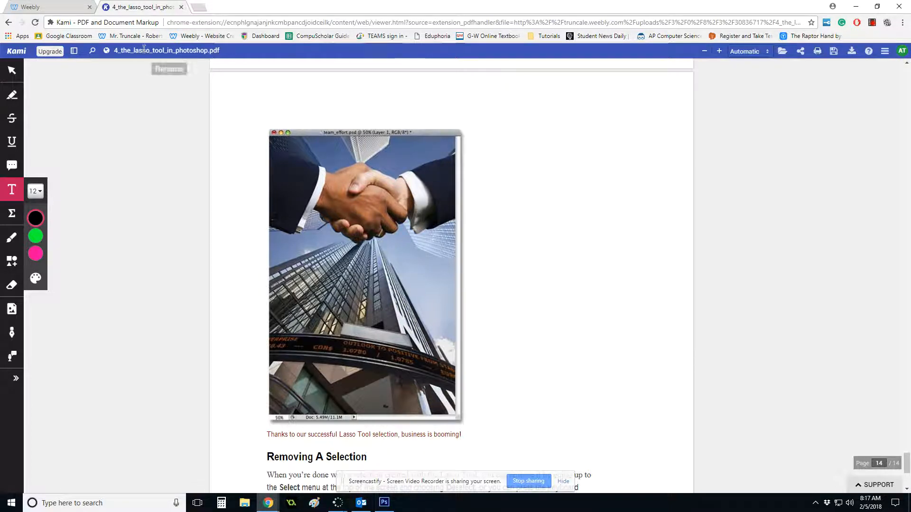
Switch to the Weebly page and save 4handshake.png and 4houston_skyline.jpg from its Images section to the Desktop
{"action": "left_click", "coordinate": [45, 6]}
{"action": "scroll", "coordinate": [490, 237], "scroll_direction": "down", "scroll_amount": 3}
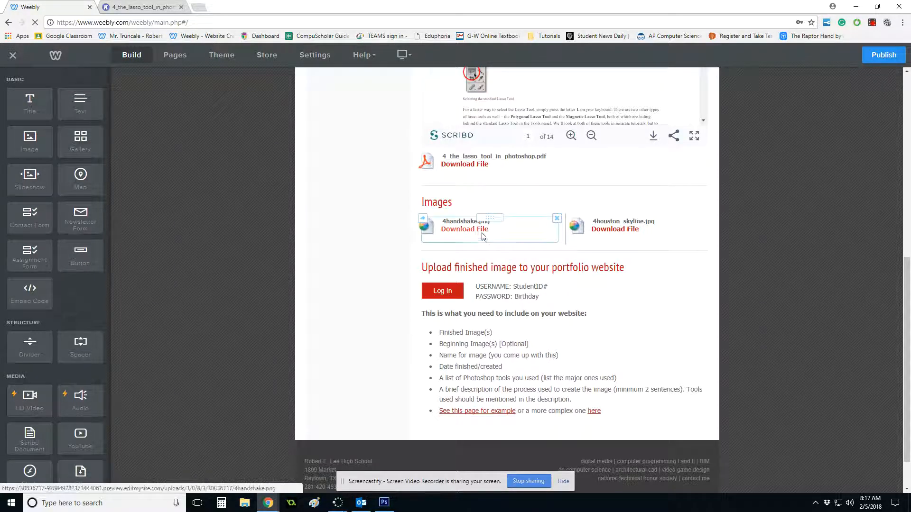
{"action": "right_click", "coordinate": [479, 235]}
{"action": "left_click", "coordinate": [512, 277]}
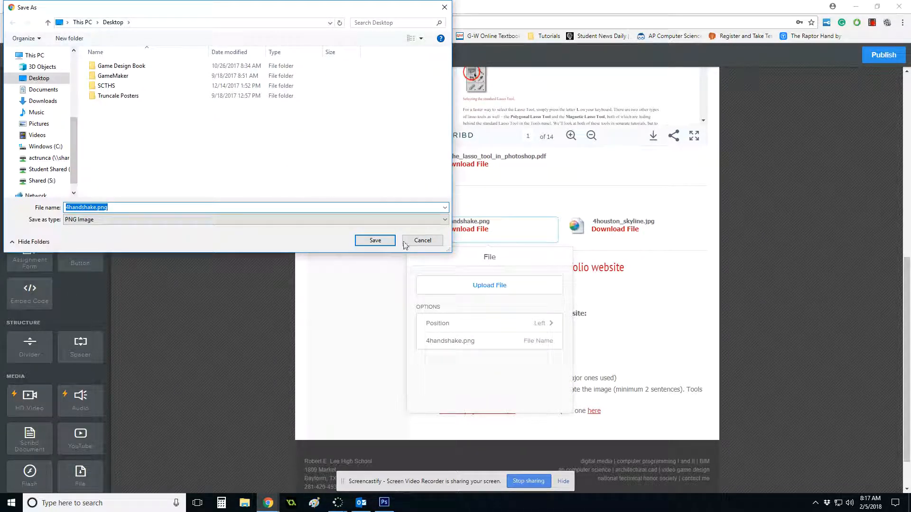
{"action": "left_click", "coordinate": [387, 244]}
{"action": "right_click", "coordinate": [609, 235]}
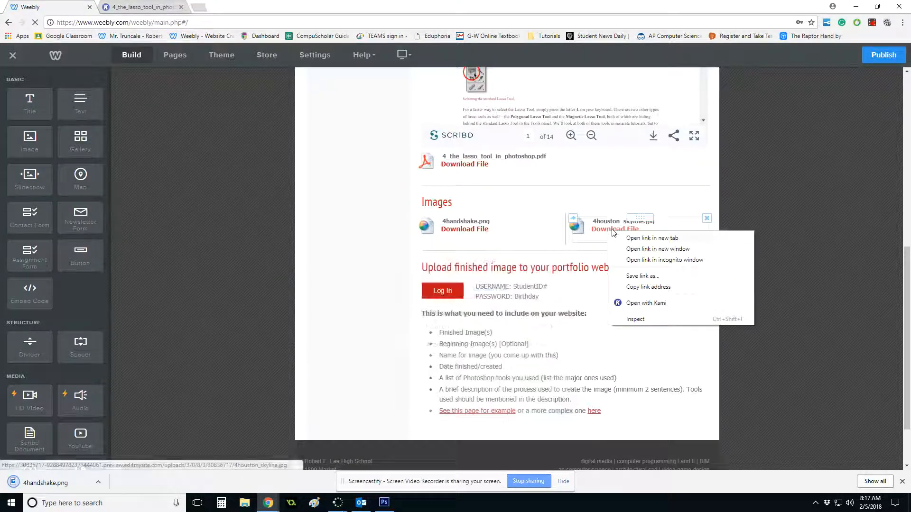
{"action": "left_click", "coordinate": [632, 276]}
{"action": "left_click", "coordinate": [375, 240]}
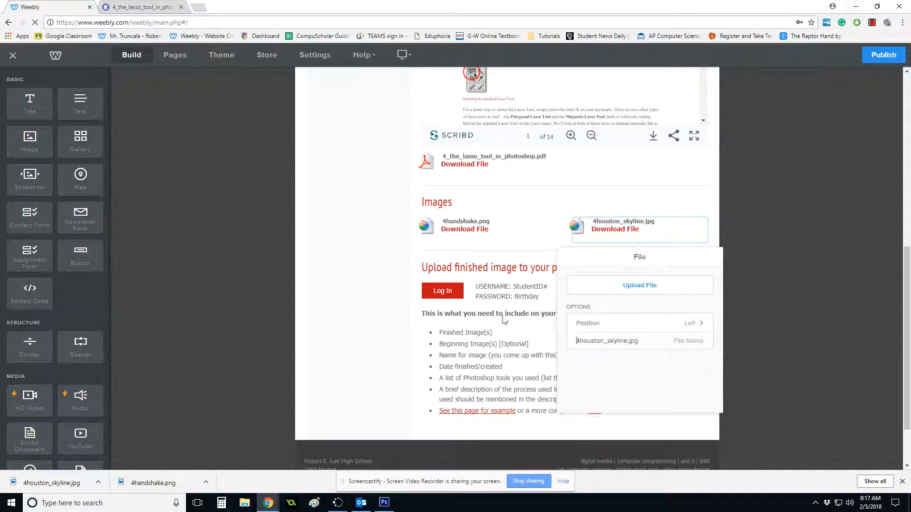
Switch to Photoshop, open 4handshake.png and 4houston_skyline.jpg together from the Desktop, and bring the handshake image to the front
{"action": "left_click", "coordinate": [385, 502]}
{"action": "left_click", "coordinate": [27, 6]}
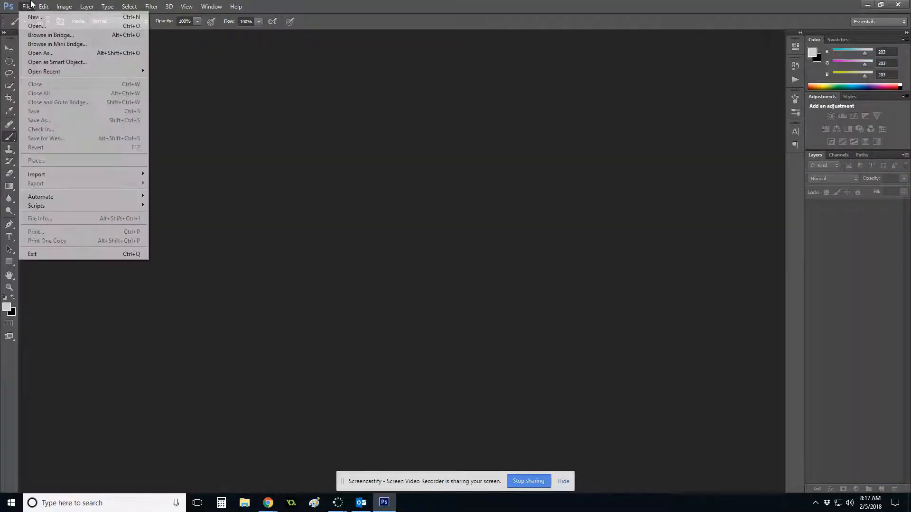
{"action": "left_click", "coordinate": [48, 26]}
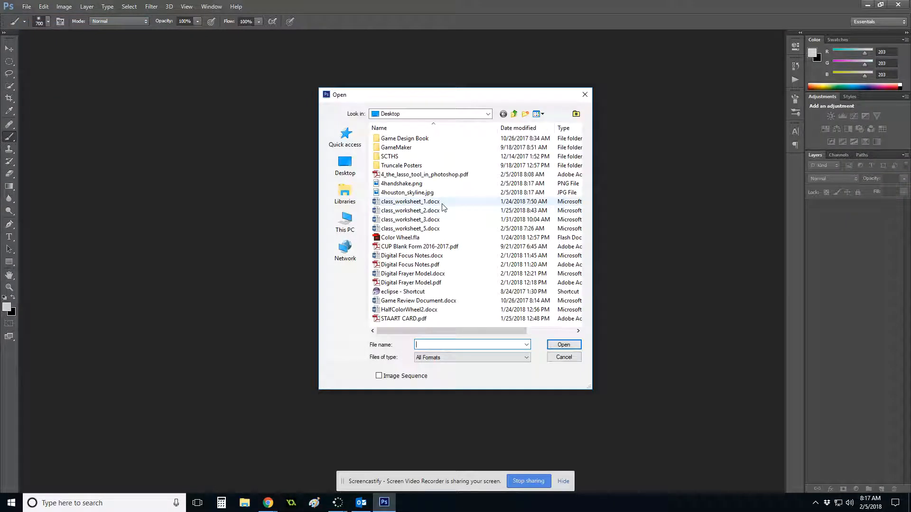
{"action": "left_click", "coordinate": [441, 175]}
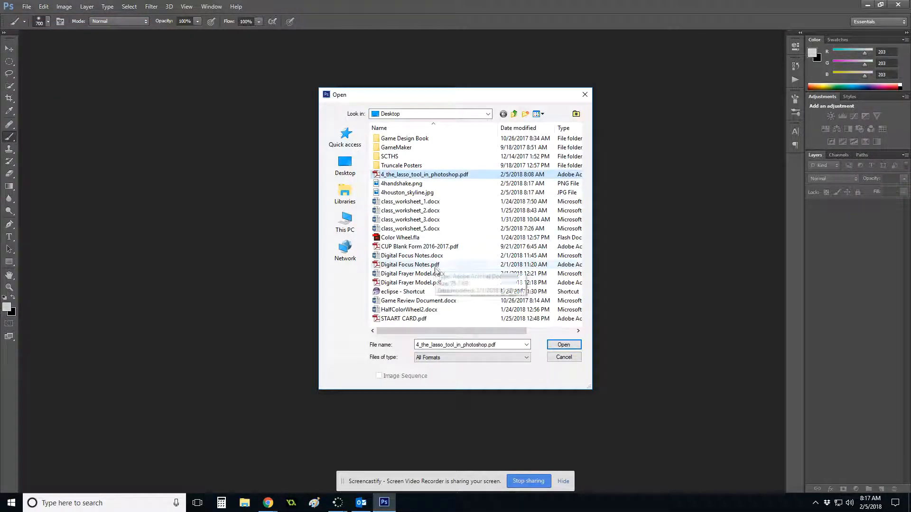
{"action": "left_click", "coordinate": [418, 183]}
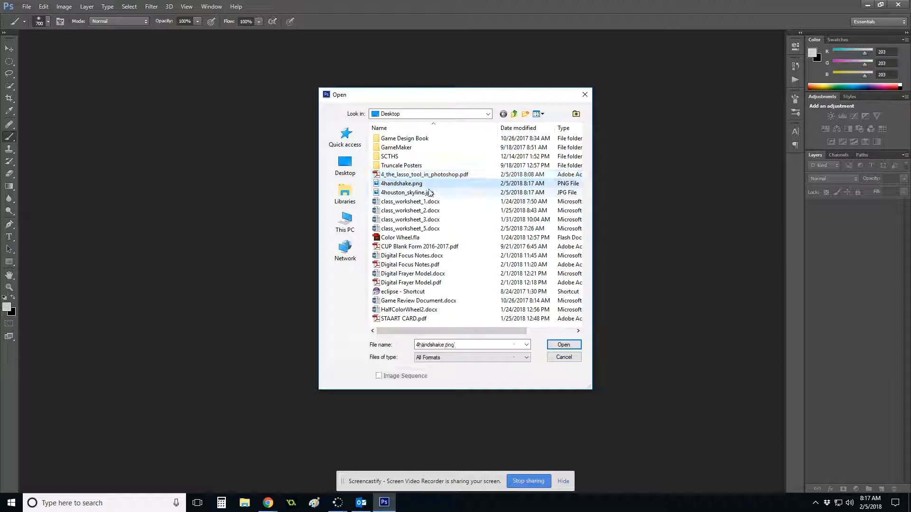
{"action": "left_click", "coordinate": [433, 193], "text": "ctrl"}
{"action": "left_click", "coordinate": [564, 345]}
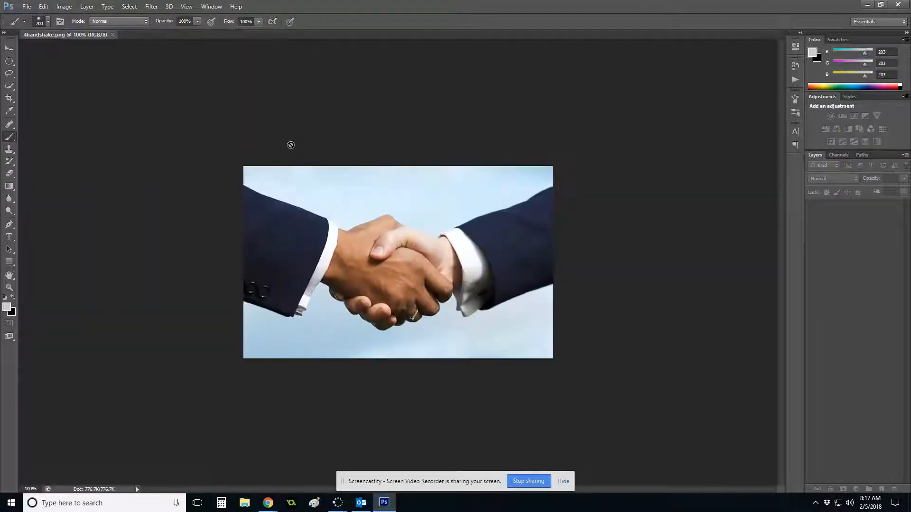
{"action": "left_click", "coordinate": [88, 34]}
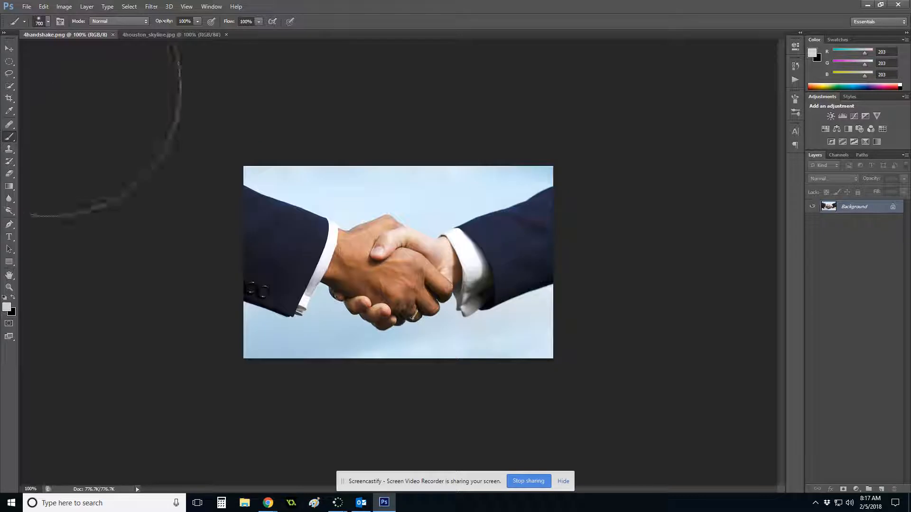
Change the active marquee tool to the Rectangular Marquee Tool
{"action": "left_click", "coordinate": [8, 61]}
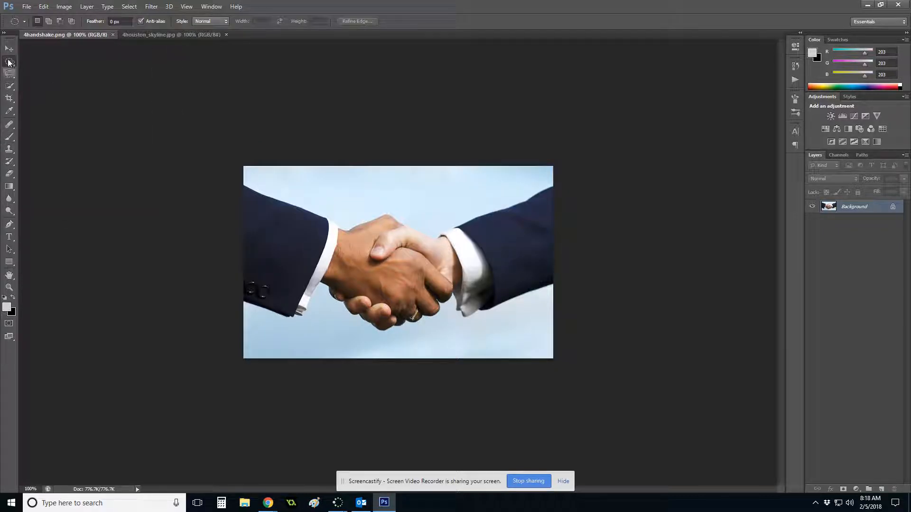
{"action": "right_click", "coordinate": [10, 63]}
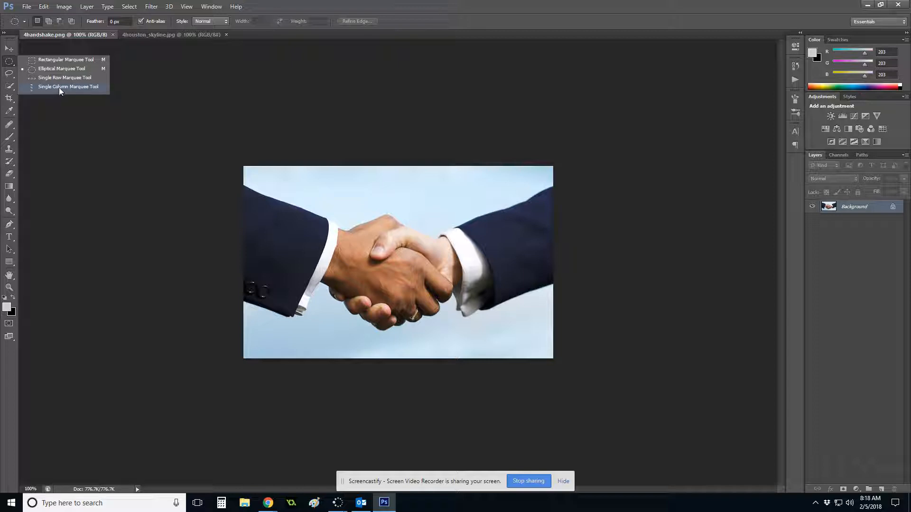
{"action": "left_click", "coordinate": [49, 61]}
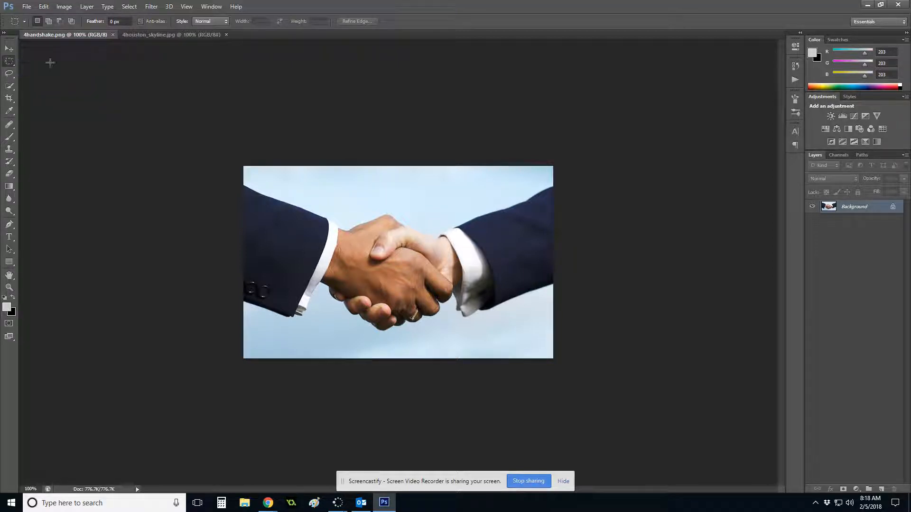
Activate the standard Lasso Tool, try a freehand loop over the clasped hands, and clear that trial selection
{"action": "right_click", "coordinate": [10, 74]}
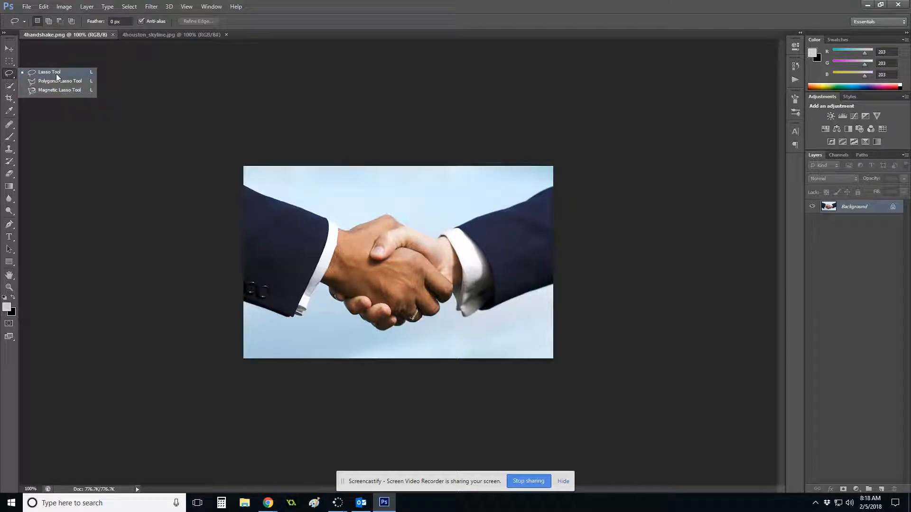
{"action": "left_click", "coordinate": [33, 73]}
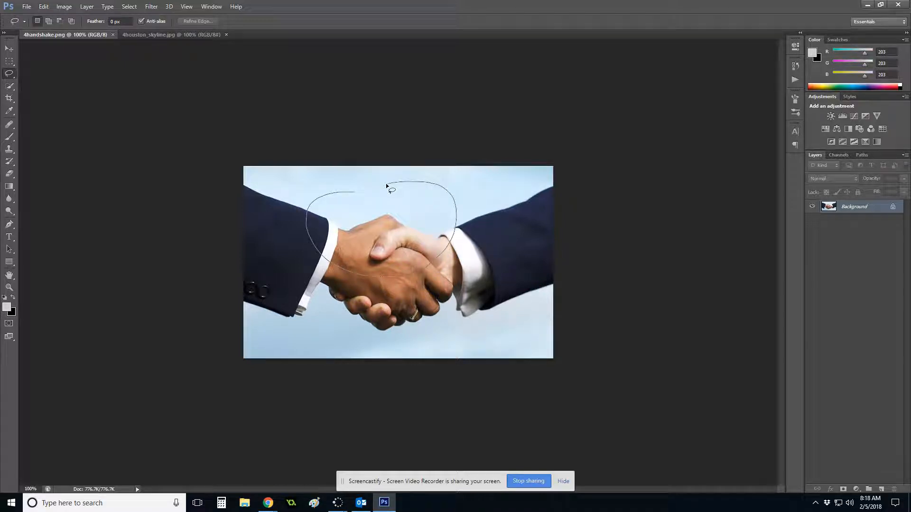
{"action": "left_click_drag", "start_coordinate": [387, 185], "coordinate": [354, 192]}
{"action": "left_click", "coordinate": [530, 207]}
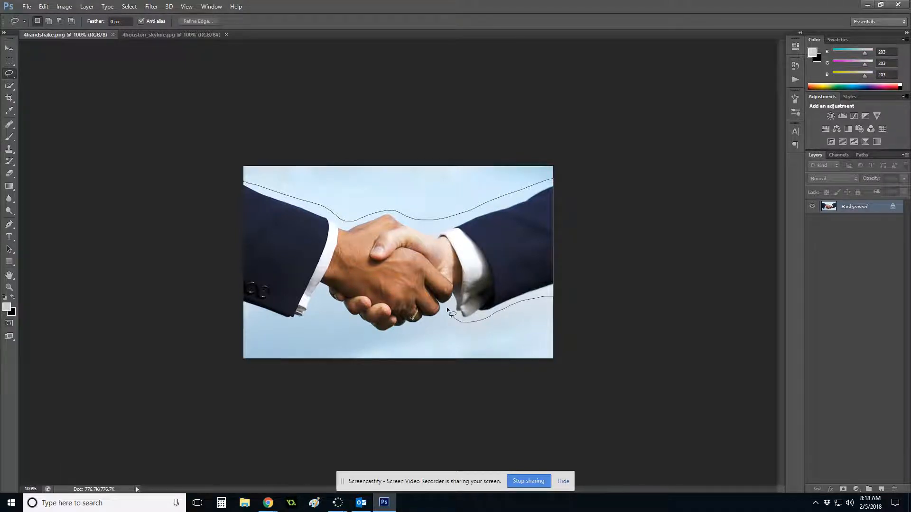
Draw a loose freehand lasso selection around both sleeves and the clasped hands, spanning the full width of the photo
{"action": "left_click_drag", "start_coordinate": [442, 321], "coordinate": [417, 332]}
{"action": "left_click_drag", "start_coordinate": [320, 292], "coordinate": [306, 320]}
{"action": "left_click_drag", "start_coordinate": [245, 316], "coordinate": [239, 316]}
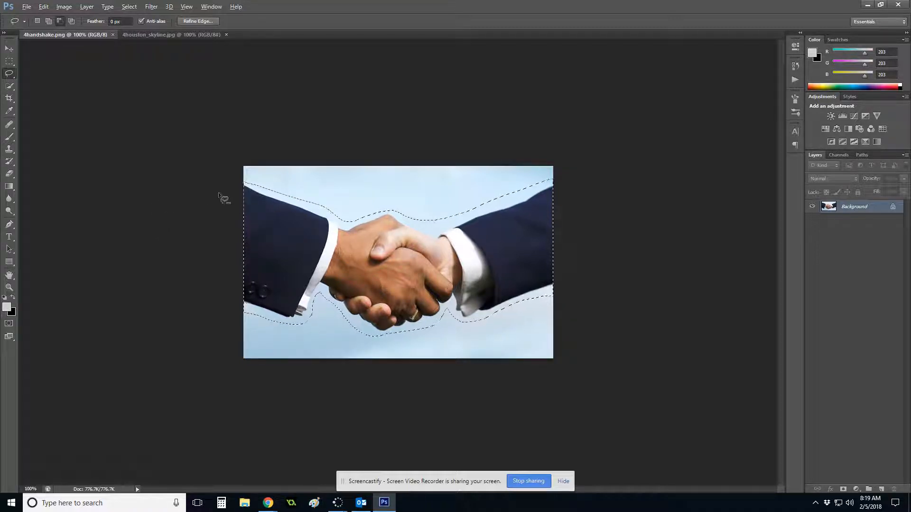
Set the Lasso Tool to subtract from the selection and cut away the sky at the outer end of the left sleeve's upper edge
{"action": "scroll", "coordinate": [219, 193], "scroll_direction": "up", "scroll_amount": 1}
{"action": "scroll", "coordinate": [187, 179], "scroll_direction": "up", "scroll_amount": 7}
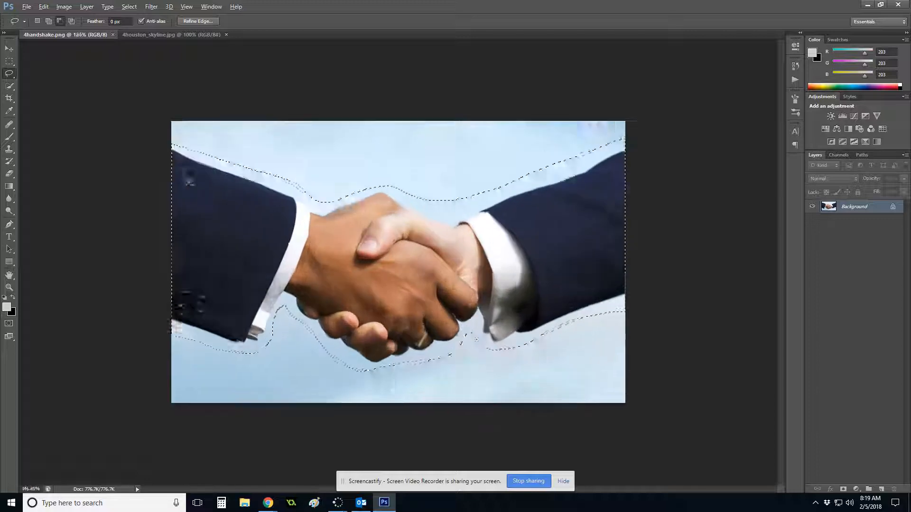
{"action": "scroll", "coordinate": [122, 125], "scroll_direction": "up", "scroll_amount": 6}
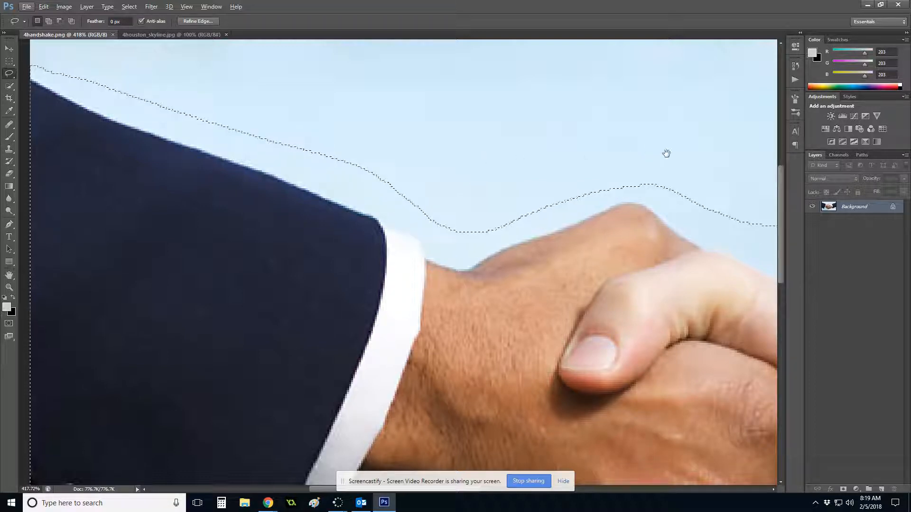
{"action": "left_click_drag", "start_coordinate": [666, 153], "coordinate": [207, 155]}
{"action": "left_click_drag", "start_coordinate": [638, 168], "coordinate": [329, 297]}
{"action": "left_click_drag", "start_coordinate": [407, 283], "coordinate": [607, 281]}
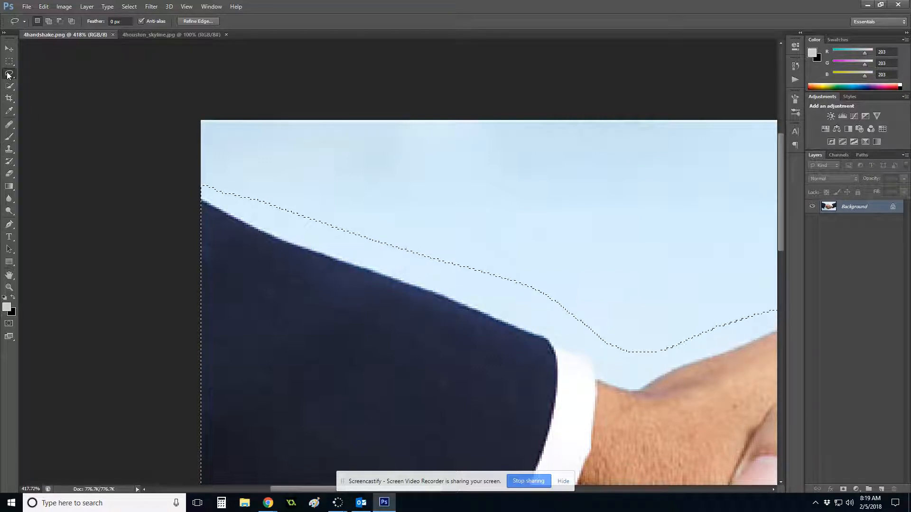
{"action": "left_click", "coordinate": [59, 22]}
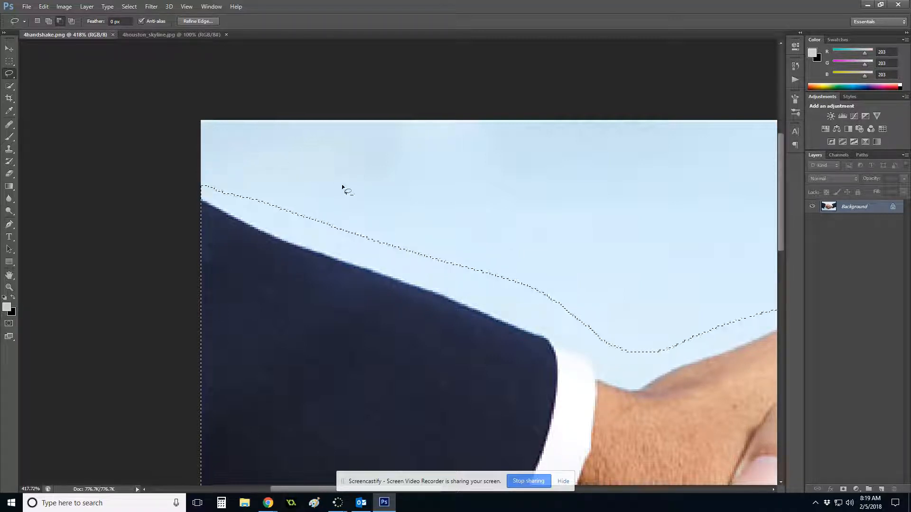
{"action": "left_click_drag", "start_coordinate": [336, 188], "coordinate": [221, 171]}
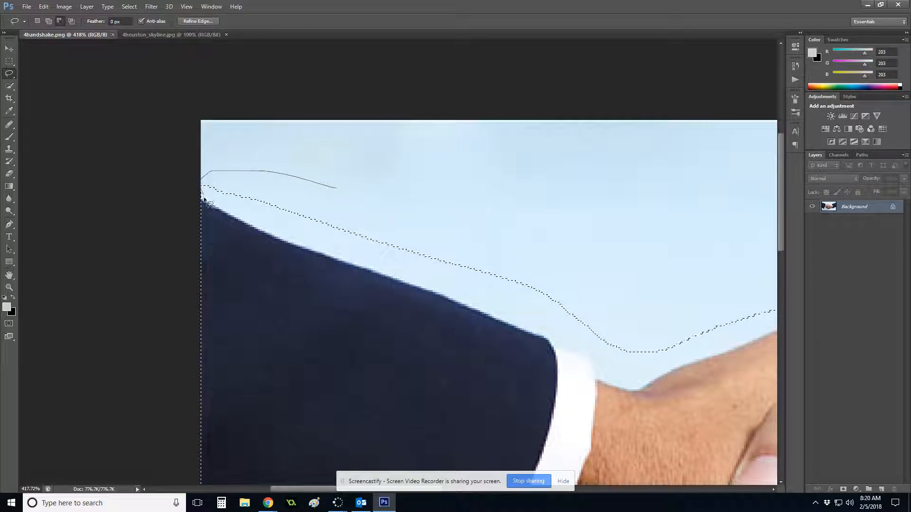
{"action": "left_click_drag", "start_coordinate": [241, 222], "coordinate": [300, 234]}
{"action": "left_click_drag", "start_coordinate": [444, 205], "coordinate": [433, 203]}
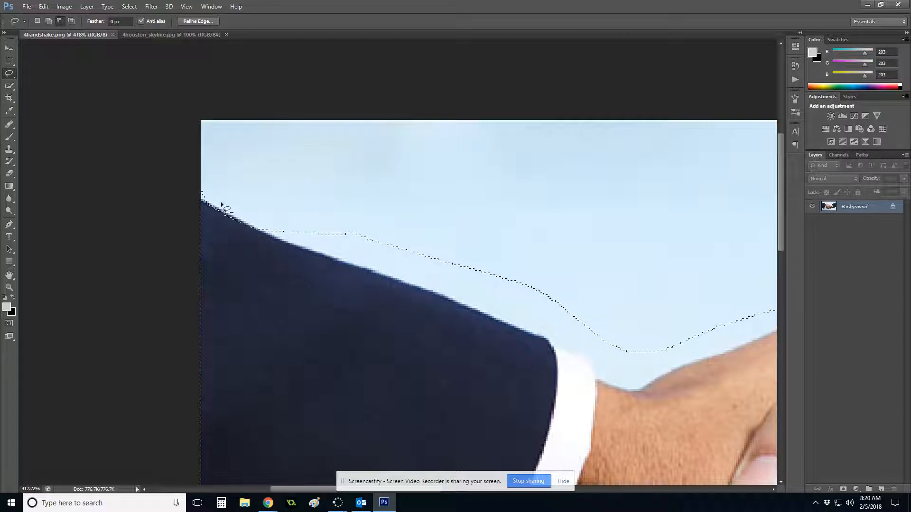
Continue subtracting the strip of sky along the left sleeve's upper edge toward the cuff
{"action": "left_click_drag", "start_coordinate": [245, 181], "coordinate": [242, 188]}
{"action": "left_click_drag", "start_coordinate": [303, 254], "coordinate": [359, 266]}
{"action": "left_click_drag", "start_coordinate": [407, 198], "coordinate": [377, 206]}
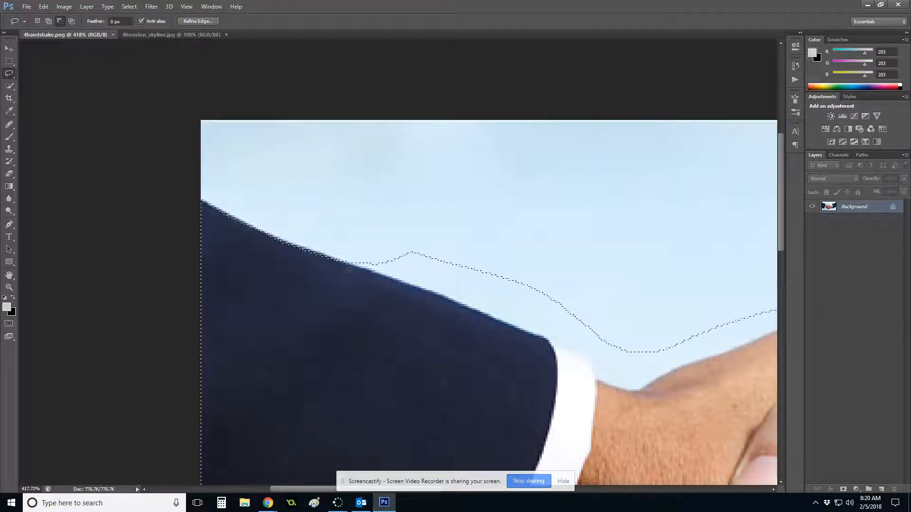
{"action": "left_click_drag", "start_coordinate": [291, 491], "coordinate": [307, 489]}
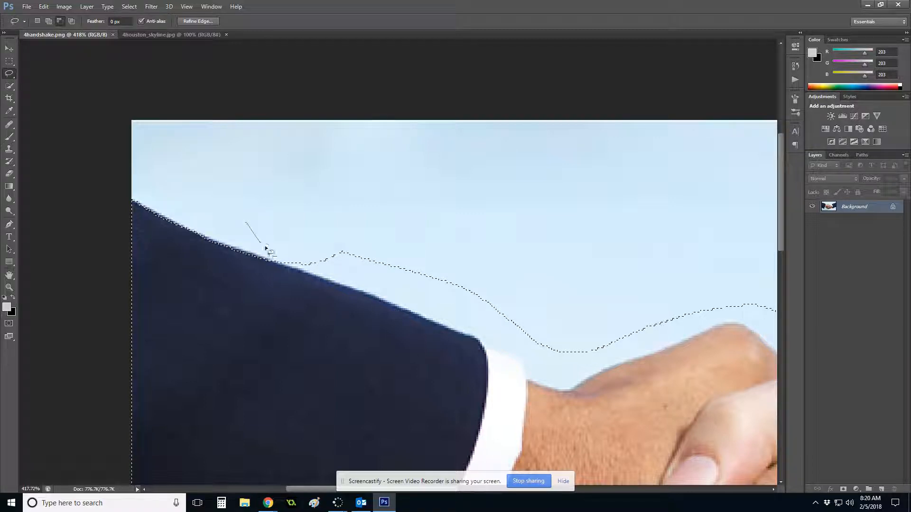
{"action": "mouse_move", "coordinate": [278, 264]}
{"action": "left_mouse_down"}
{"action": "mouse_move", "coordinate": [317, 282]}
{"action": "mouse_move", "coordinate": [425, 294]}
{"action": "mouse_move", "coordinate": [446, 237]}
{"action": "left_mouse_up"}
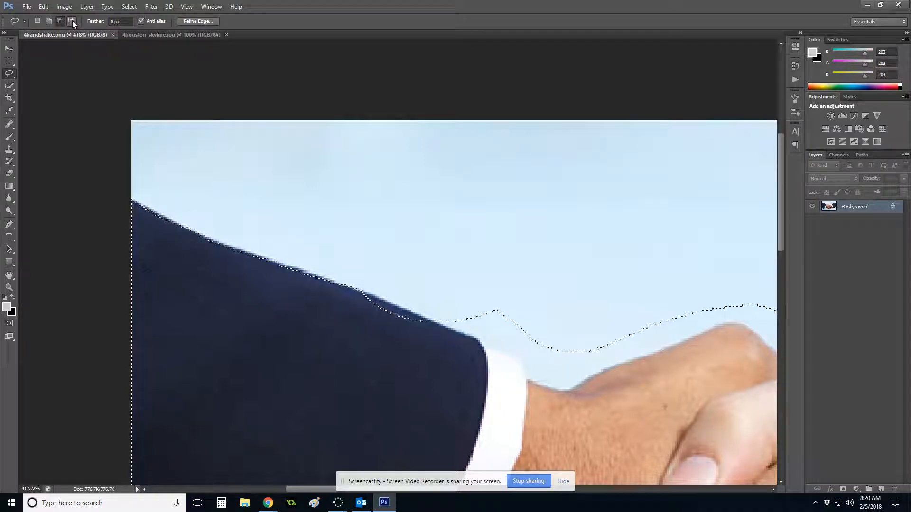
Add the cut-off sliver of sleeve back to the selection, and subtract the sky above the sleeve end, white cuff and wrist
{"action": "left_click", "coordinate": [49, 21]}
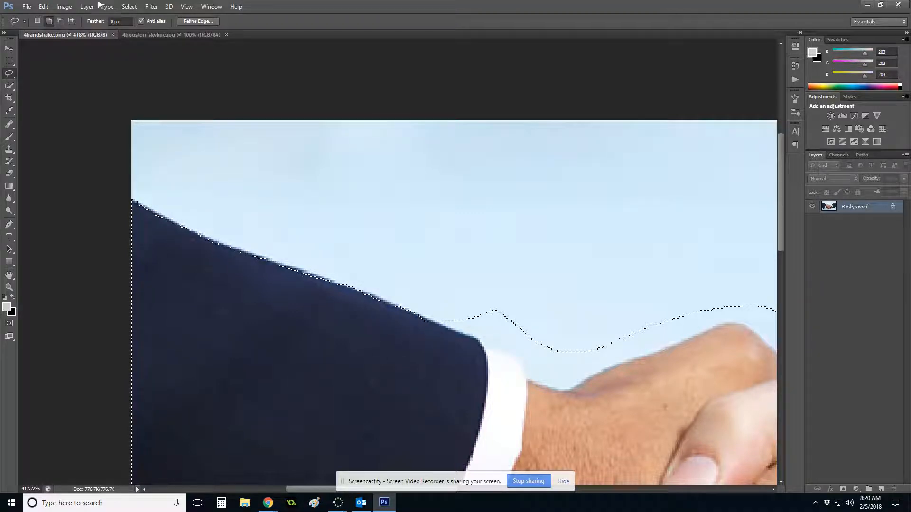
{"action": "left_click", "coordinate": [59, 21]}
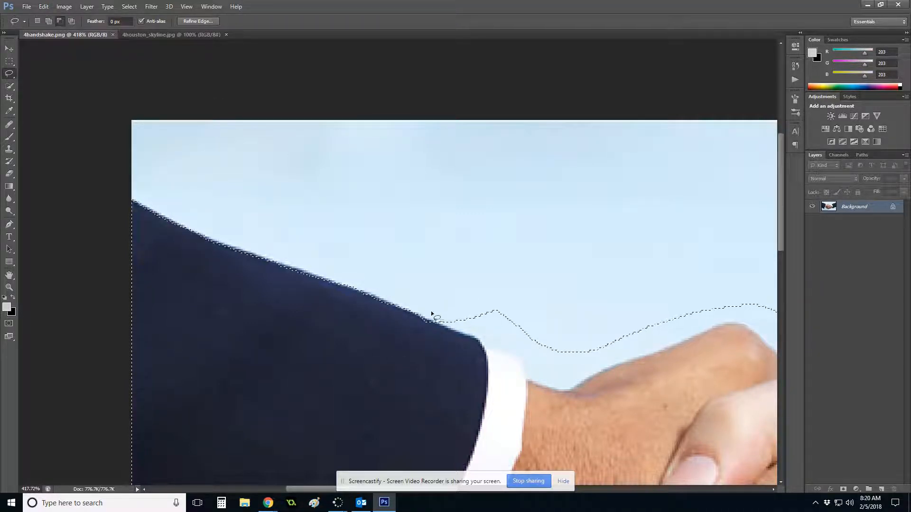
{"action": "mouse_move", "coordinate": [431, 315]}
{"action": "left_mouse_down"}
{"action": "mouse_move", "coordinate": [515, 353]}
{"action": "mouse_move", "coordinate": [545, 236]}
{"action": "mouse_move", "coordinate": [441, 304]}
{"action": "left_mouse_up"}
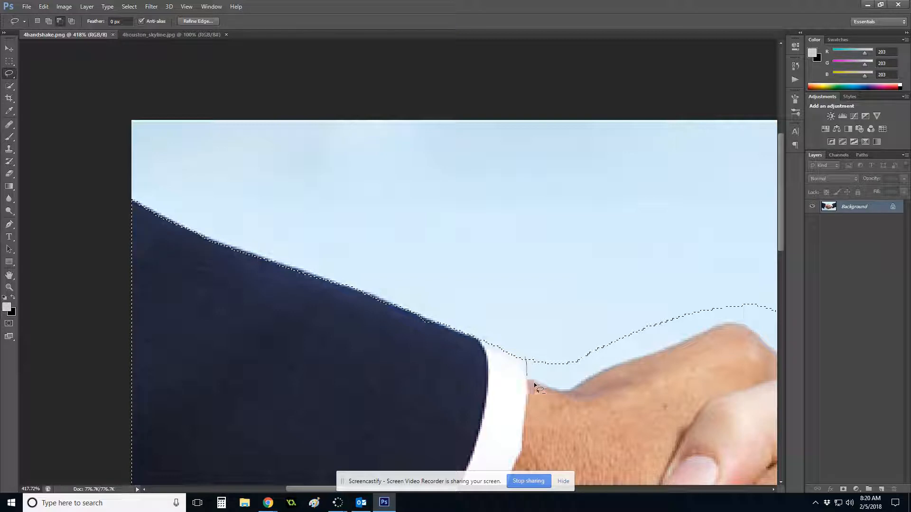
{"action": "left_click_drag", "start_coordinate": [616, 307], "coordinate": [604, 304]}
Subtract the sky above the left wrist and along the back of the left hand, up toward its knuckle
{"action": "scroll", "coordinate": [644, 352], "scroll_direction": "up", "scroll_amount": 3}
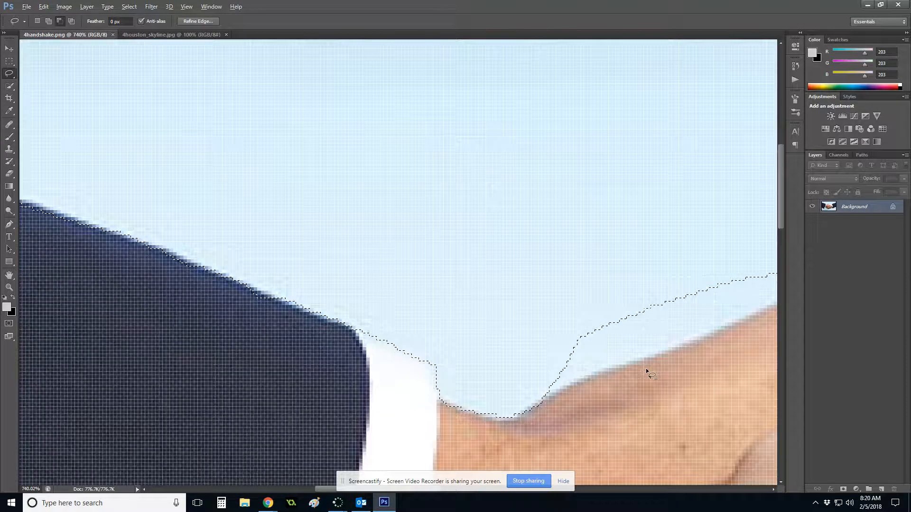
{"action": "scroll", "coordinate": [646, 369], "scroll_direction": "up", "scroll_amount": 2}
{"action": "mouse_move", "coordinate": [780, 192]}
{"action": "left_mouse_down"}
{"action": "mouse_move", "coordinate": [781, 217]}
{"action": "mouse_move", "coordinate": [782, 195]}
{"action": "left_mouse_up"}
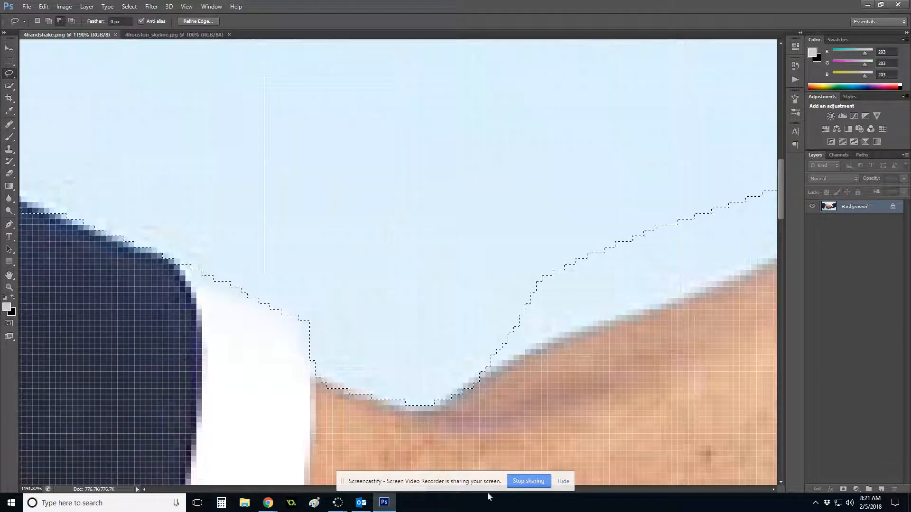
{"action": "left_click", "coordinate": [563, 482]}
{"action": "left_click_drag", "start_coordinate": [401, 489], "coordinate": [425, 488]}
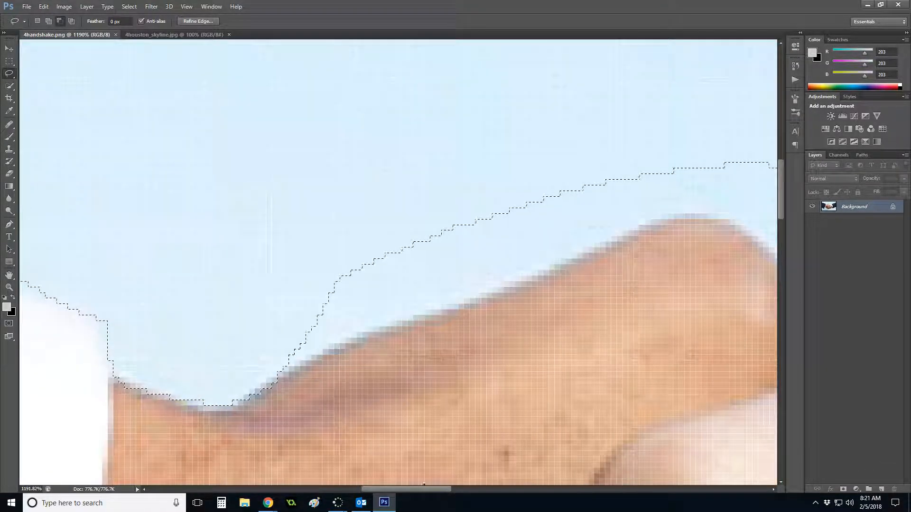
{"action": "left_click_drag", "start_coordinate": [276, 370], "coordinate": [327, 359]}
{"action": "mouse_move", "coordinate": [462, 287]}
{"action": "left_mouse_down"}
{"action": "mouse_move", "coordinate": [400, 150]}
{"action": "mouse_move", "coordinate": [400, 196]}
{"action": "left_mouse_up"}
{"action": "mouse_move", "coordinate": [308, 307]}
{"action": "left_mouse_down"}
{"action": "mouse_move", "coordinate": [403, 272]}
{"action": "mouse_move", "coordinate": [347, 177]}
{"action": "mouse_move", "coordinate": [290, 302]}
{"action": "left_mouse_up"}
{"action": "left_click_drag", "start_coordinate": [380, 330], "coordinate": [424, 321]}
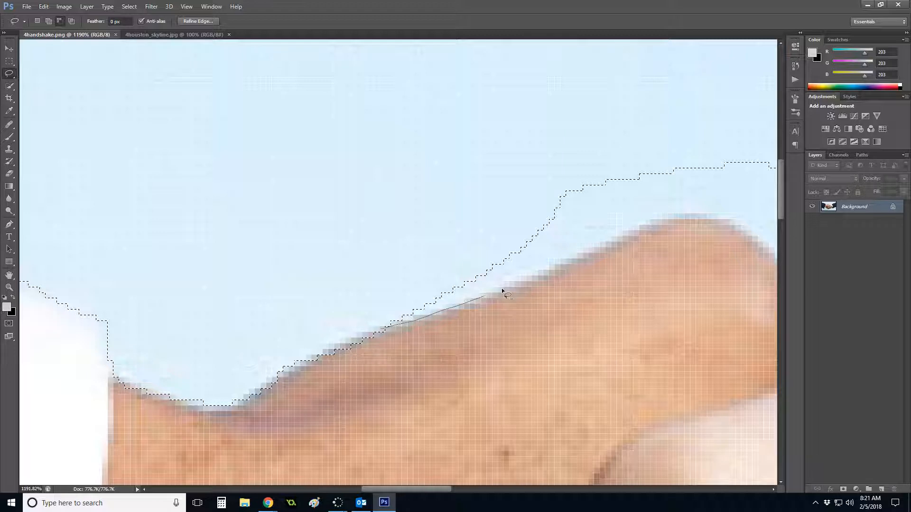
{"action": "mouse_move", "coordinate": [608, 248]}
{"action": "left_mouse_down"}
{"action": "mouse_move", "coordinate": [611, 100]}
{"action": "mouse_move", "coordinate": [481, 108]}
{"action": "mouse_move", "coordinate": [370, 185]}
{"action": "mouse_move", "coordinate": [347, 274]}
{"action": "mouse_move", "coordinate": [357, 303]}
{"action": "left_mouse_up"}
Subtract the sky over the left hand's highest knuckle and down its slope to the base of the other thumb
{"action": "left_click_drag", "start_coordinate": [405, 489], "coordinate": [437, 489]}
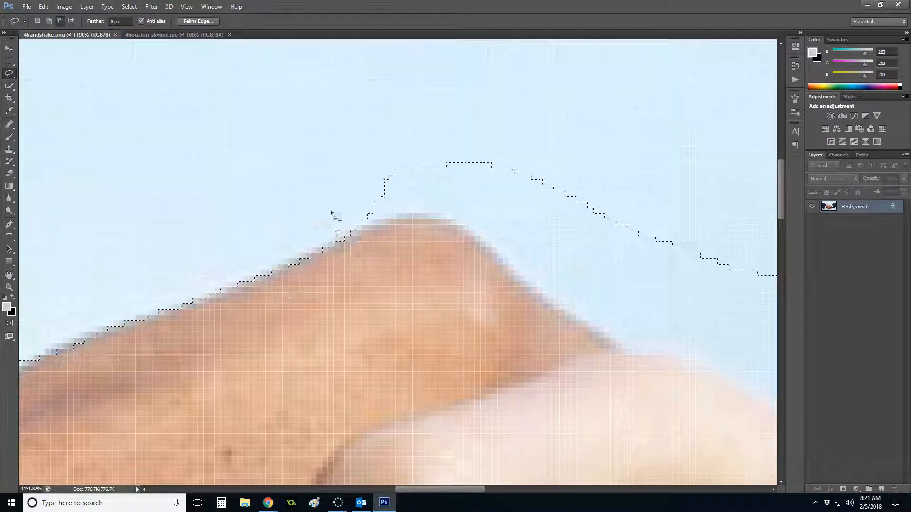
{"action": "left_click_drag", "start_coordinate": [334, 242], "coordinate": [605, 151]}
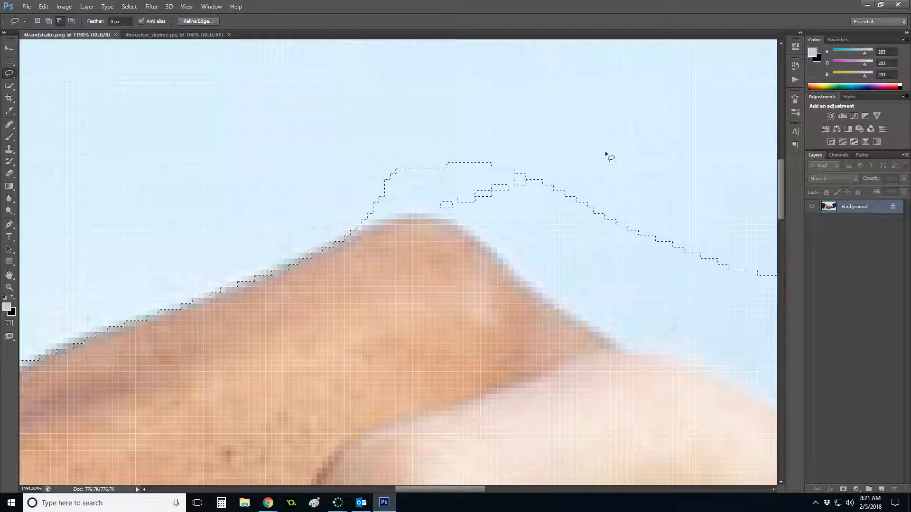
{"action": "mouse_move", "coordinate": [320, 245]}
{"action": "left_mouse_down"}
{"action": "mouse_move", "coordinate": [586, 170]}
{"action": "mouse_move", "coordinate": [569, 103]}
{"action": "mouse_move", "coordinate": [422, 59]}
{"action": "mouse_move", "coordinate": [361, 109]}
{"action": "mouse_move", "coordinate": [332, 190]}
{"action": "left_mouse_up"}
{"action": "left_click_drag", "start_coordinate": [442, 208], "coordinate": [548, 301]}
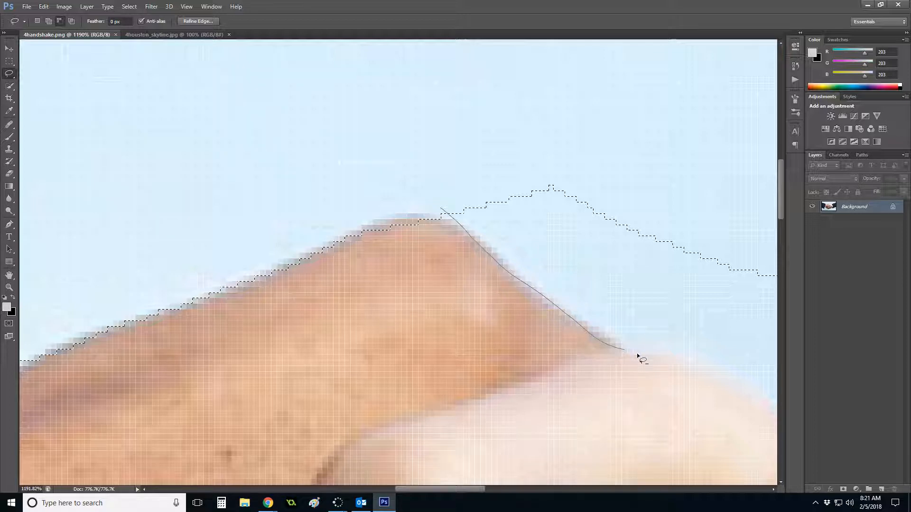
{"action": "mouse_move", "coordinate": [725, 223]}
{"action": "left_mouse_down"}
{"action": "mouse_move", "coordinate": [464, 90]}
{"action": "mouse_move", "coordinate": [449, 199]}
{"action": "left_mouse_up"}
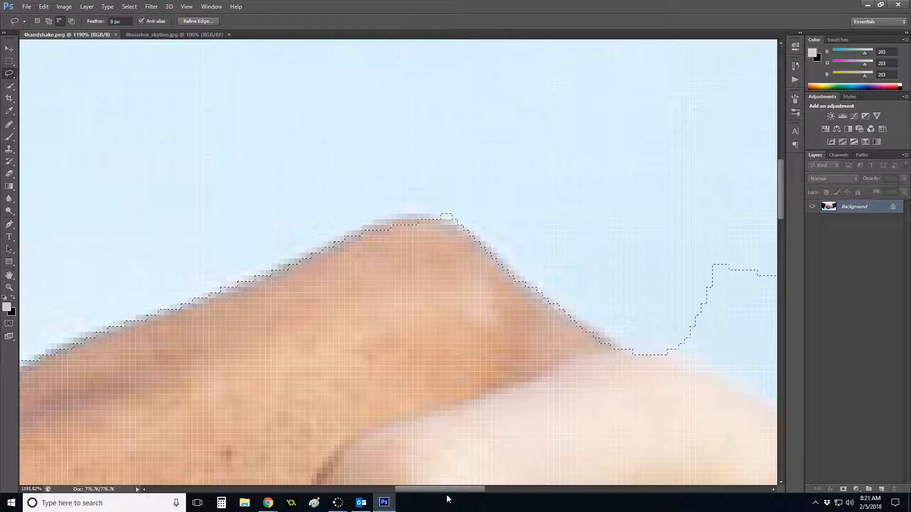
Subtract the sky along the thumb and back of the right hand as far as the white cuff
{"action": "left_click_drag", "start_coordinate": [429, 488], "coordinate": [466, 483]}
{"action": "mouse_move", "coordinate": [507, 326]}
{"action": "left_mouse_down"}
{"action": "mouse_move", "coordinate": [465, 290]}
{"action": "mouse_move", "coordinate": [405, 266]}
{"action": "left_mouse_up"}
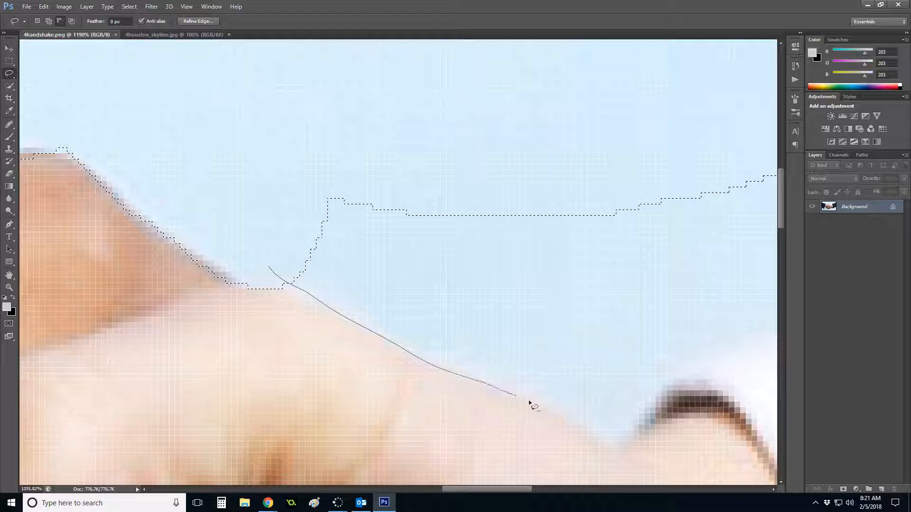
{"action": "mouse_move", "coordinate": [743, 329]}
{"action": "left_mouse_down"}
{"action": "mouse_move", "coordinate": [612, 102]}
{"action": "mouse_move", "coordinate": [264, 185]}
{"action": "mouse_move", "coordinate": [268, 266]}
{"action": "left_mouse_up"}
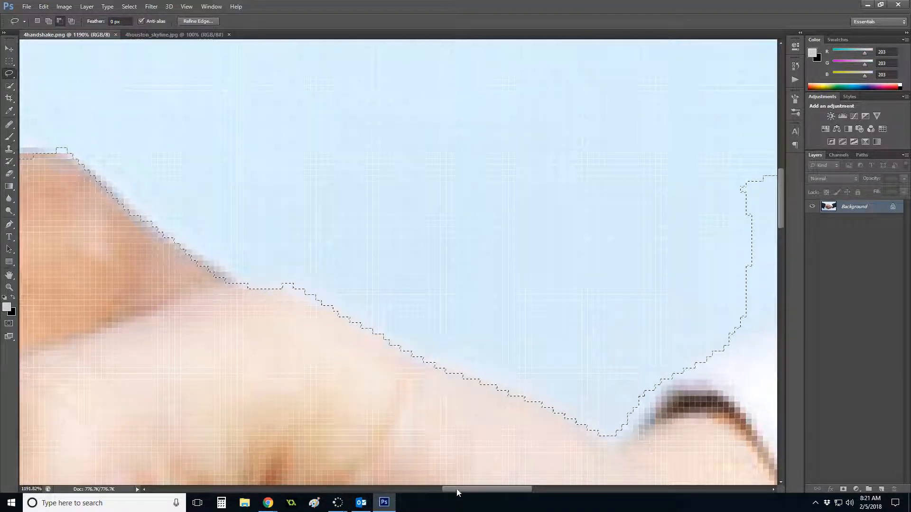
Subtract the sky above the right cuff and the adjoining stretch of the right sleeve's upper edge
{"action": "scroll", "coordinate": [449, 306], "scroll_direction": "down", "scroll_amount": 5}
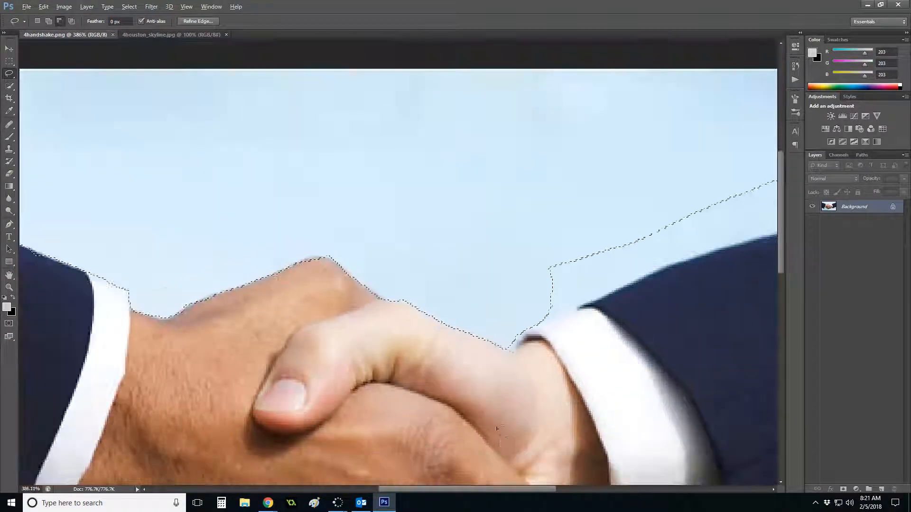
{"action": "left_click_drag", "start_coordinate": [492, 487], "coordinate": [531, 487]}
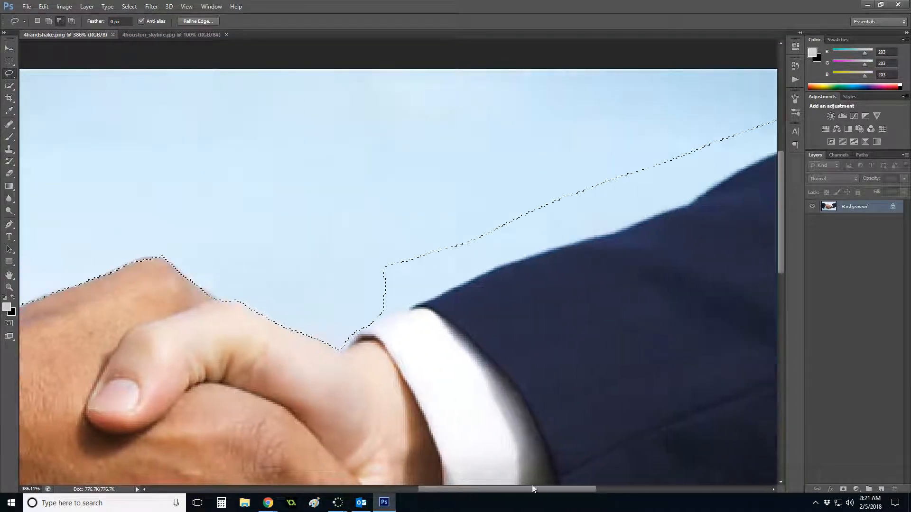
{"action": "left_click_drag", "start_coordinate": [379, 316], "coordinate": [401, 315]}
{"action": "mouse_move", "coordinate": [507, 279]}
{"action": "left_mouse_down"}
{"action": "mouse_move", "coordinate": [589, 240]}
{"action": "mouse_move", "coordinate": [596, 122]}
{"action": "mouse_move", "coordinate": [441, 251]}
{"action": "left_mouse_up"}
{"action": "mouse_move", "coordinate": [472, 279]}
{"action": "left_mouse_down"}
{"action": "mouse_move", "coordinate": [357, 256]}
{"action": "mouse_move", "coordinate": [380, 325]}
{"action": "left_mouse_up"}
Subtract the remaining sky along the right sleeve's upper edge out to the photo's border
{"action": "left_click_drag", "start_coordinate": [486, 491], "coordinate": [551, 489]}
{"action": "mouse_move", "coordinate": [298, 239]}
{"action": "left_mouse_down"}
{"action": "mouse_move", "coordinate": [356, 236]}
{"action": "mouse_move", "coordinate": [411, 209]}
{"action": "left_mouse_up"}
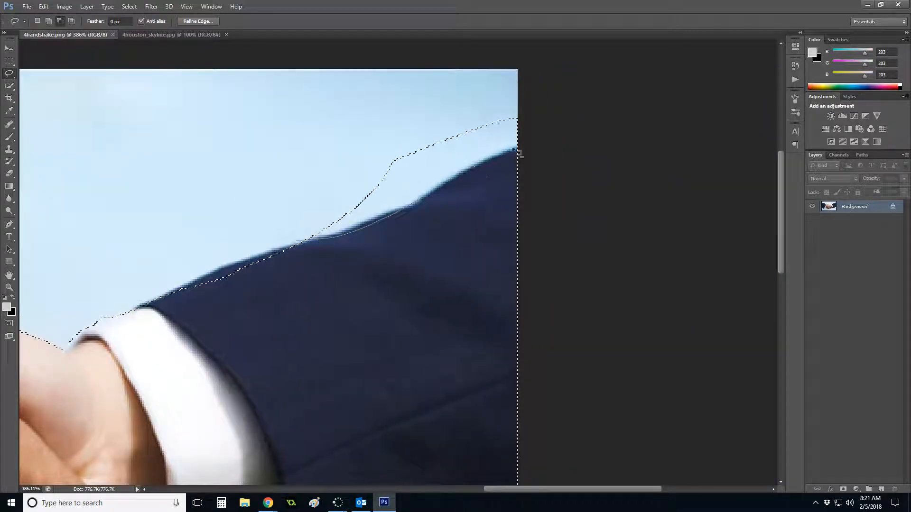
{"action": "mouse_move", "coordinate": [517, 108]}
{"action": "left_mouse_down"}
{"action": "mouse_move", "coordinate": [335, 172]}
{"action": "mouse_move", "coordinate": [300, 238]}
{"action": "left_mouse_up"}
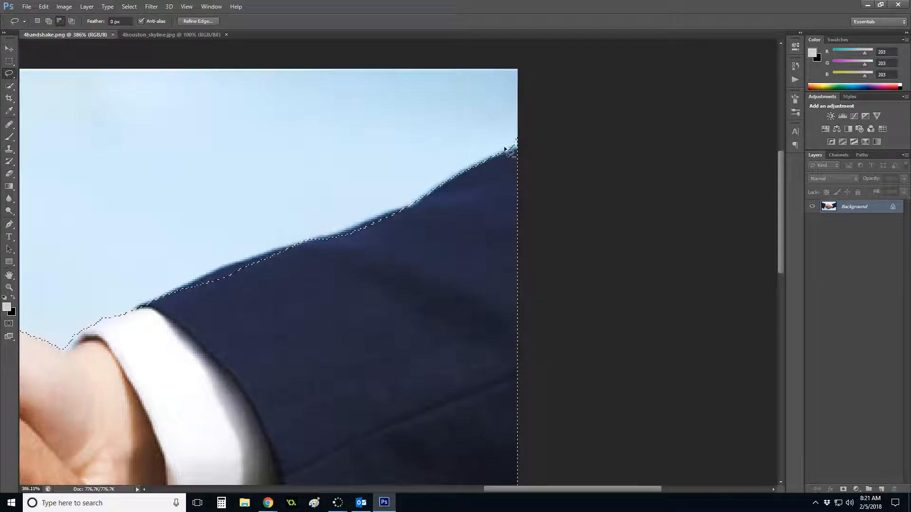
{"action": "mouse_move", "coordinate": [501, 98]}
{"action": "left_mouse_down"}
{"action": "mouse_move", "coordinate": [490, 145]}
{"action": "mouse_move", "coordinate": [572, 153]}
{"action": "left_mouse_up"}
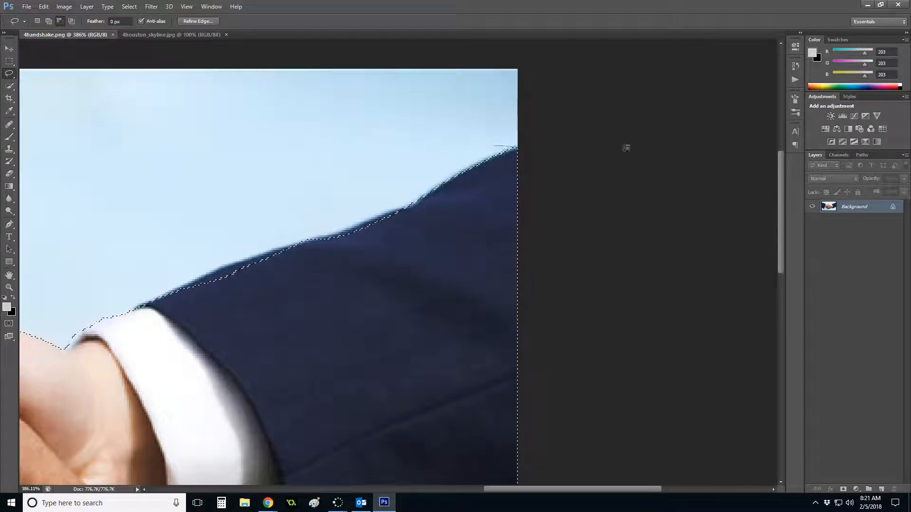
Subtract the sky beneath the right sleeve's lower edge and around the underside of its white cuff
{"action": "scroll", "coordinate": [567, 240], "scroll_direction": "down", "scroll_amount": 4}
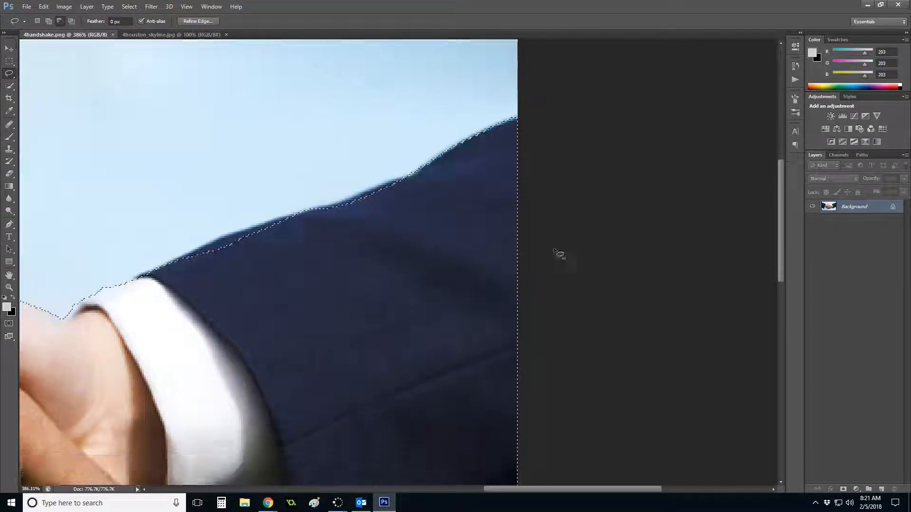
{"action": "scroll", "coordinate": [543, 264], "scroll_direction": "down", "scroll_amount": 8}
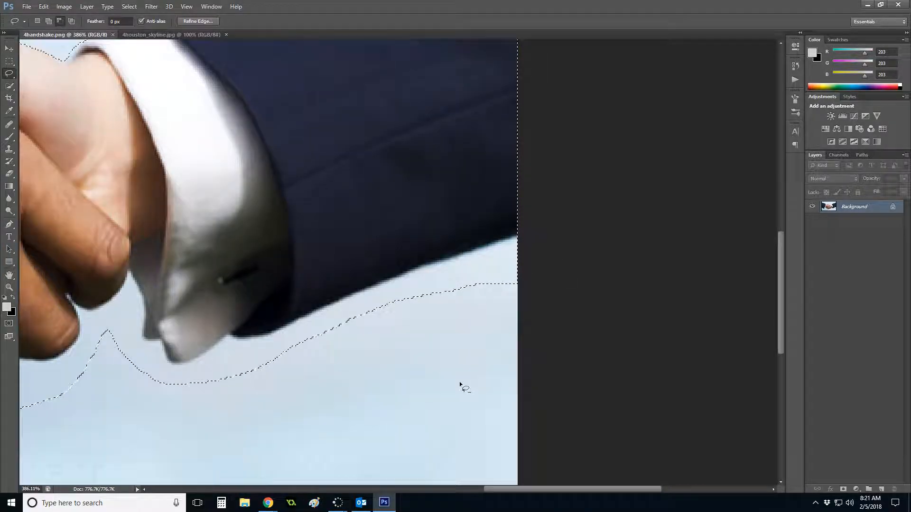
{"action": "mouse_move", "coordinate": [543, 239]}
{"action": "left_mouse_down"}
{"action": "mouse_move", "coordinate": [578, 299]}
{"action": "mouse_move", "coordinate": [538, 405]}
{"action": "left_mouse_up"}
{"action": "mouse_move", "coordinate": [494, 334]}
{"action": "left_mouse_down"}
{"action": "mouse_move", "coordinate": [497, 299]}
{"action": "mouse_move", "coordinate": [487, 250]}
{"action": "mouse_move", "coordinate": [412, 268]}
{"action": "left_mouse_up"}
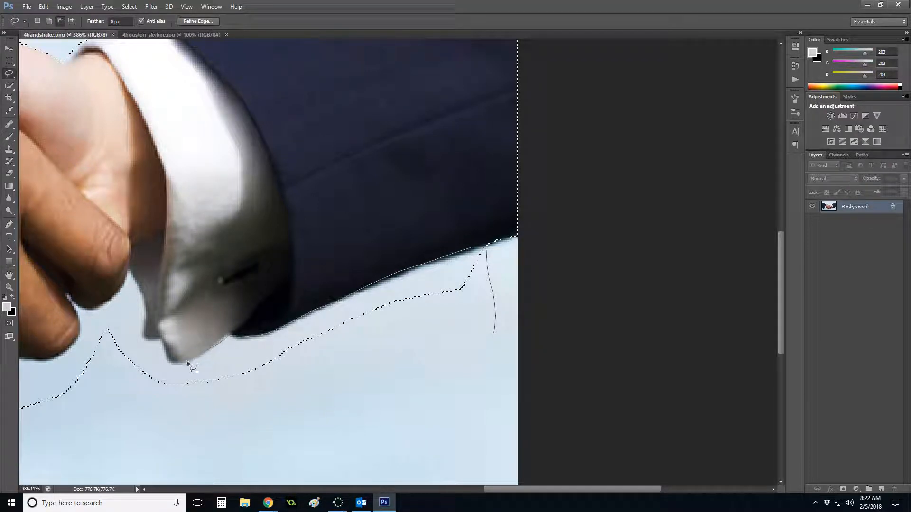
{"action": "left_click_drag", "start_coordinate": [160, 347], "coordinate": [137, 347]}
{"action": "mouse_move", "coordinate": [135, 431]}
{"action": "left_mouse_down"}
{"action": "mouse_move", "coordinate": [231, 475]}
{"action": "mouse_move", "coordinate": [415, 421]}
{"action": "mouse_move", "coordinate": [467, 332]}
{"action": "left_mouse_up"}
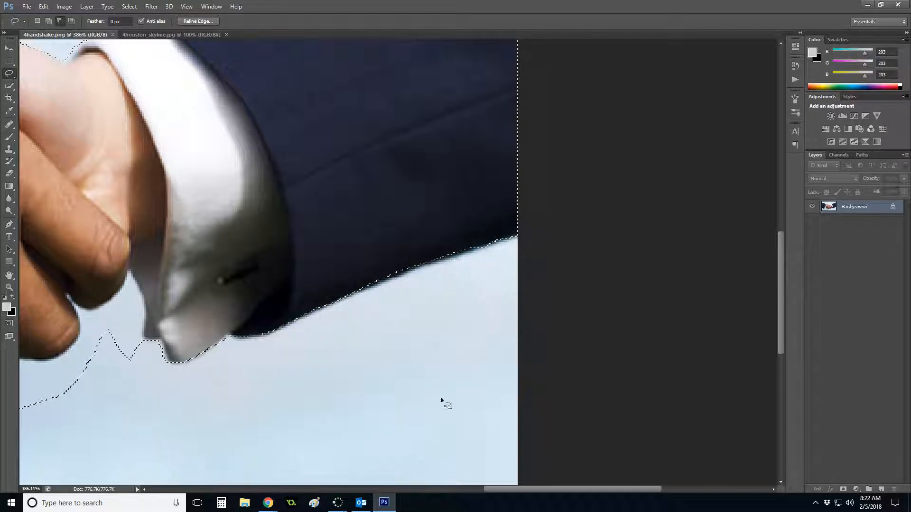
Subtract the sky between the right cuff and the fingers, and along the undersides of the first two fingers
{"action": "scroll", "coordinate": [495, 487], "scroll_direction": "left", "scroll_amount": 6}
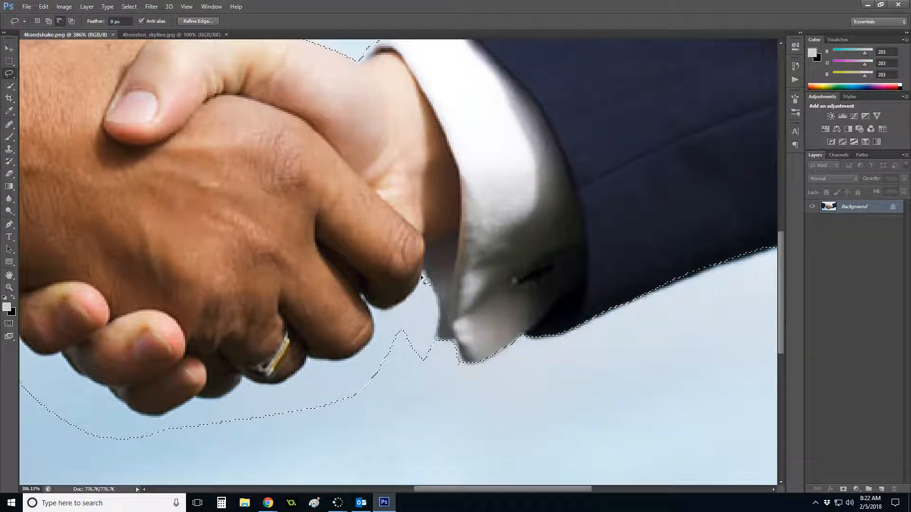
{"action": "left_click_drag", "start_coordinate": [450, 396], "coordinate": [420, 292]}
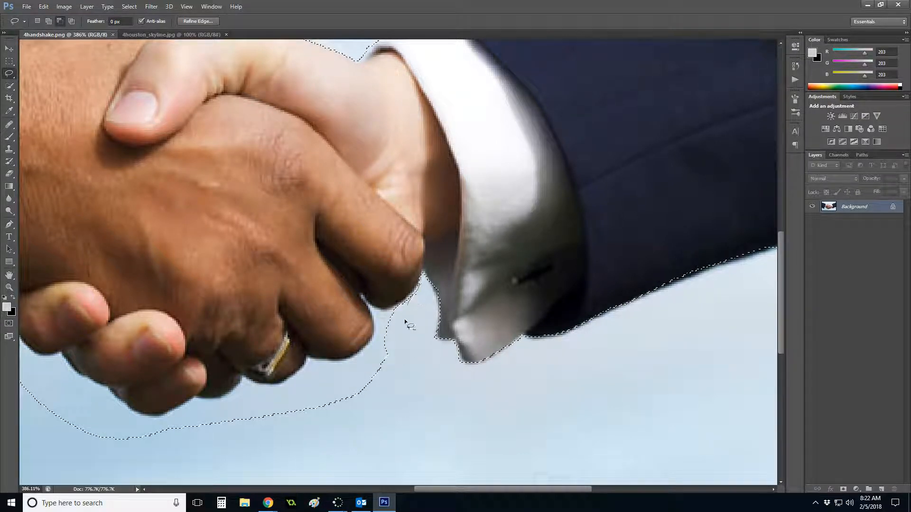
{"action": "mouse_move", "coordinate": [407, 318]}
{"action": "left_mouse_down"}
{"action": "mouse_move", "coordinate": [399, 308]}
{"action": "mouse_move", "coordinate": [407, 305]}
{"action": "mouse_move", "coordinate": [392, 312]}
{"action": "left_mouse_up"}
{"action": "left_click_drag", "start_coordinate": [416, 337], "coordinate": [408, 351]}
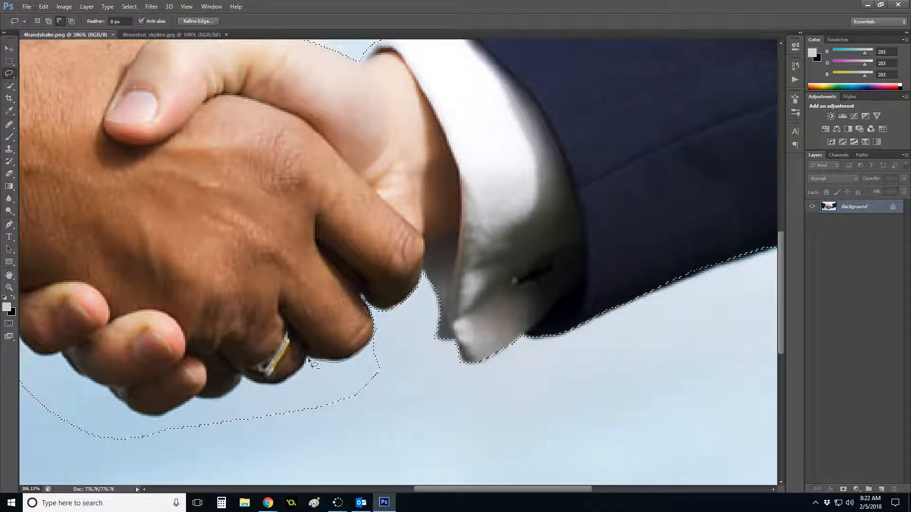
{"action": "left_click_drag", "start_coordinate": [404, 363], "coordinate": [394, 341]}
Subtract the sky beneath the ring finger and the fingertips wrapped under the handshake
{"action": "left_click_drag", "start_coordinate": [457, 489], "coordinate": [425, 489]}
{"action": "mouse_move", "coordinate": [384, 389]}
{"action": "left_mouse_down"}
{"action": "mouse_move", "coordinate": [304, 423]}
{"action": "mouse_move", "coordinate": [276, 420]}
{"action": "left_mouse_up"}
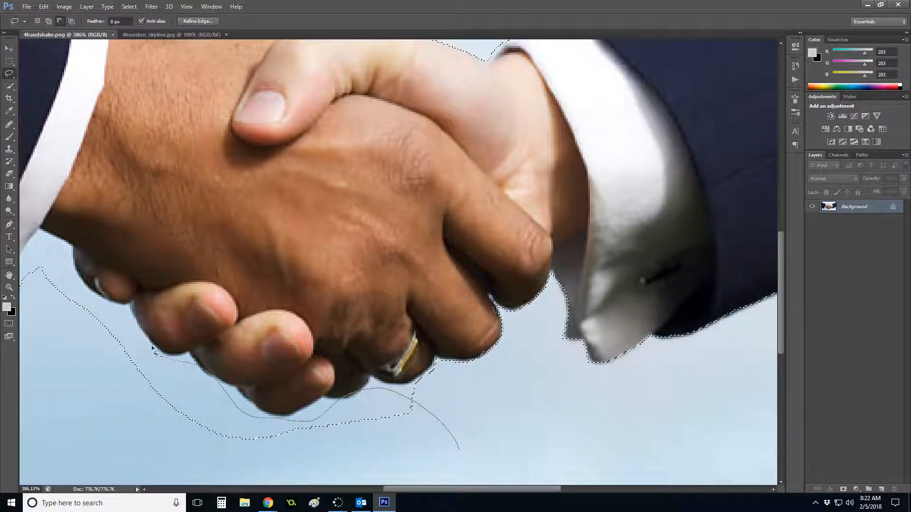
{"action": "left_click_drag", "start_coordinate": [40, 263], "coordinate": [72, 385]}
{"action": "mouse_move", "coordinate": [273, 481]}
{"action": "left_mouse_down"}
{"action": "mouse_move", "coordinate": [436, 480]}
{"action": "mouse_move", "coordinate": [456, 449]}
{"action": "left_mouse_up"}
Subtract the sky under the left wrist, around the left cuff and along the left sleeve's lower edge
{"action": "left_click_drag", "start_coordinate": [460, 491], "coordinate": [356, 492]}
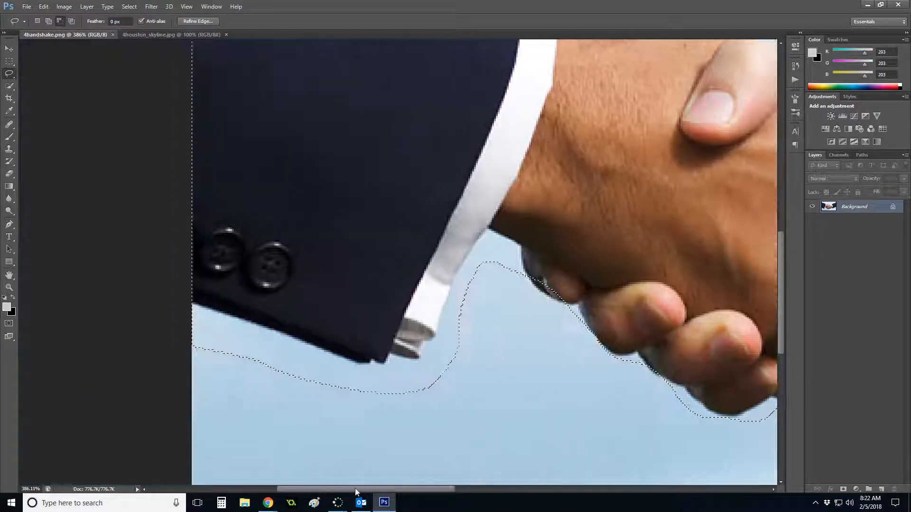
{"action": "left_click_drag", "start_coordinate": [519, 360], "coordinate": [520, 254]}
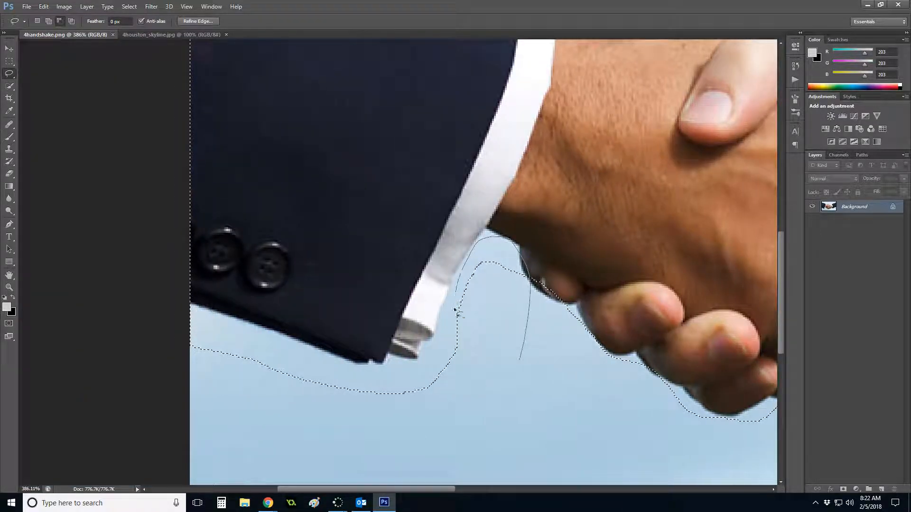
{"action": "mouse_move", "coordinate": [417, 369]}
{"action": "left_mouse_down"}
{"action": "mouse_move", "coordinate": [372, 374]}
{"action": "mouse_move", "coordinate": [234, 313]}
{"action": "mouse_move", "coordinate": [175, 309]}
{"action": "left_mouse_up"}
{"action": "mouse_move", "coordinate": [362, 467]}
{"action": "left_mouse_down"}
{"action": "mouse_move", "coordinate": [501, 428]}
{"action": "mouse_move", "coordinate": [539, 369]}
{"action": "left_mouse_up"}
Copy the selected handshake and paste it into the Houston skyline image
{"action": "scroll", "coordinate": [580, 304], "scroll_direction": "down", "scroll_amount": 2}
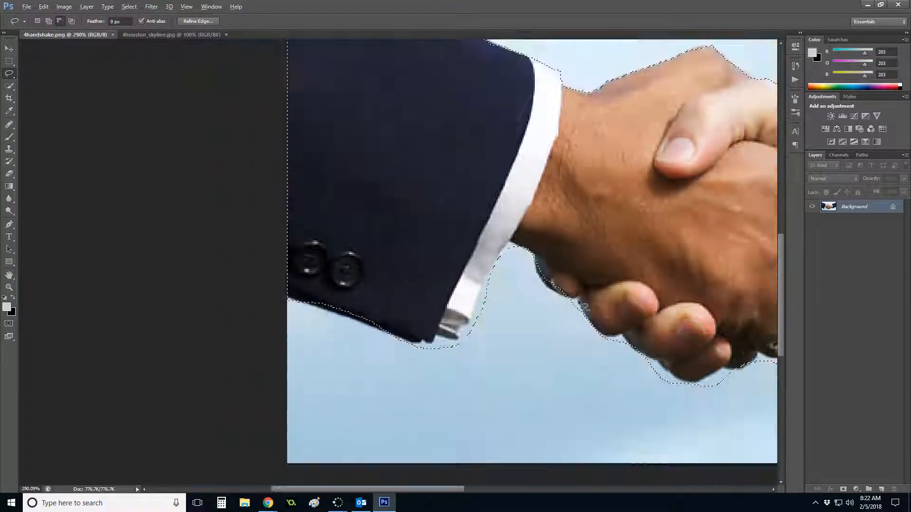
{"action": "scroll", "coordinate": [583, 306], "scroll_direction": "down", "scroll_amount": 5}
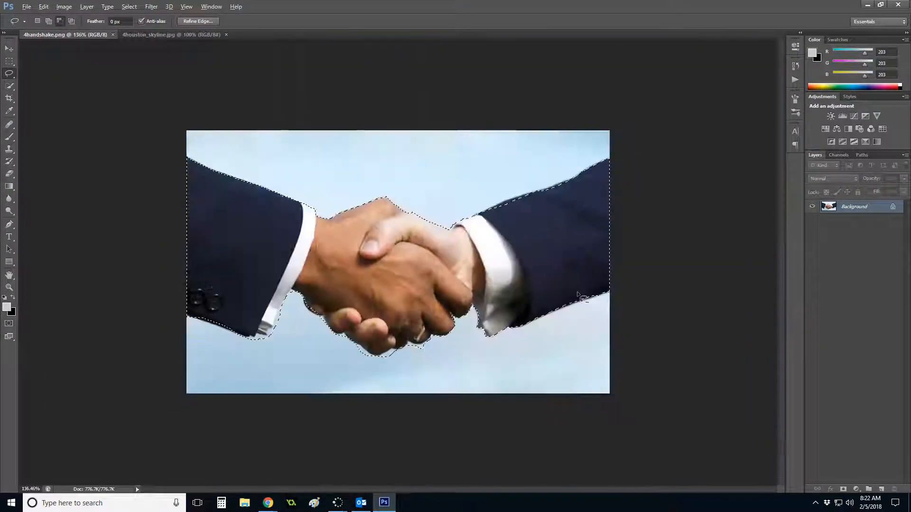
{"action": "left_click", "coordinate": [43, 6]}
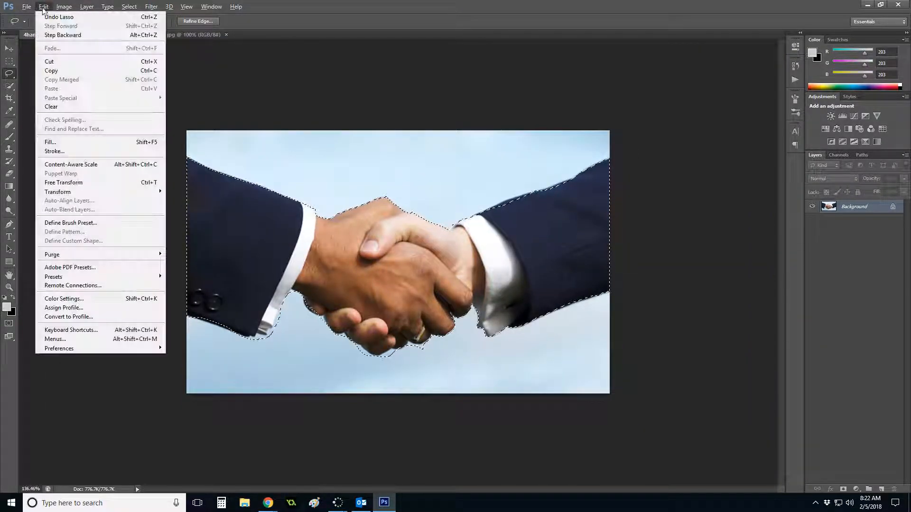
{"action": "left_click", "coordinate": [54, 70]}
{"action": "left_click", "coordinate": [167, 37]}
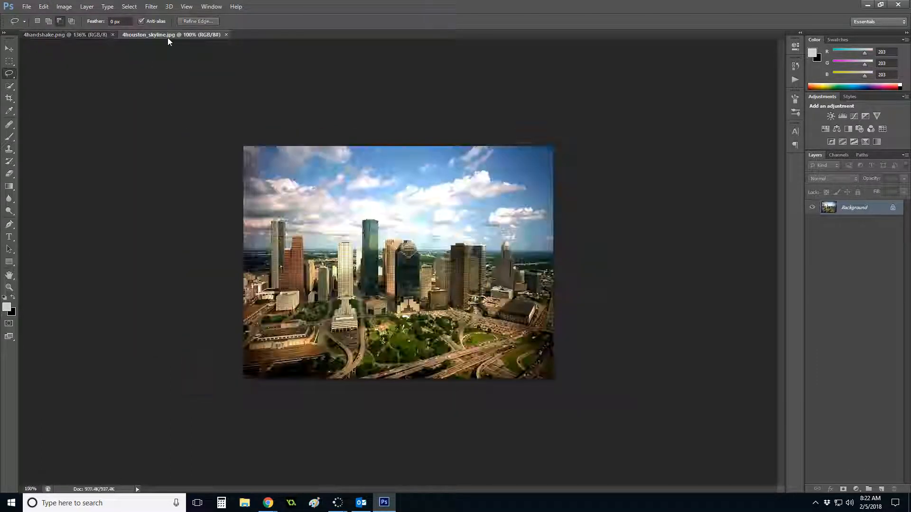
{"action": "left_click", "coordinate": [43, 6]}
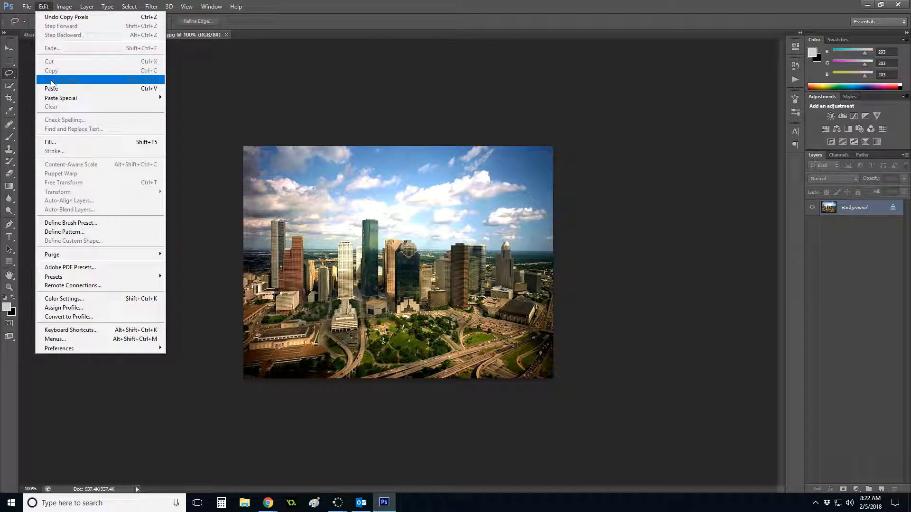
{"action": "left_click", "coordinate": [52, 87]}
Move the pasted handshake lower with the Move tool so the skyline's buildings show above the hands
{"action": "left_click", "coordinate": [8, 48]}
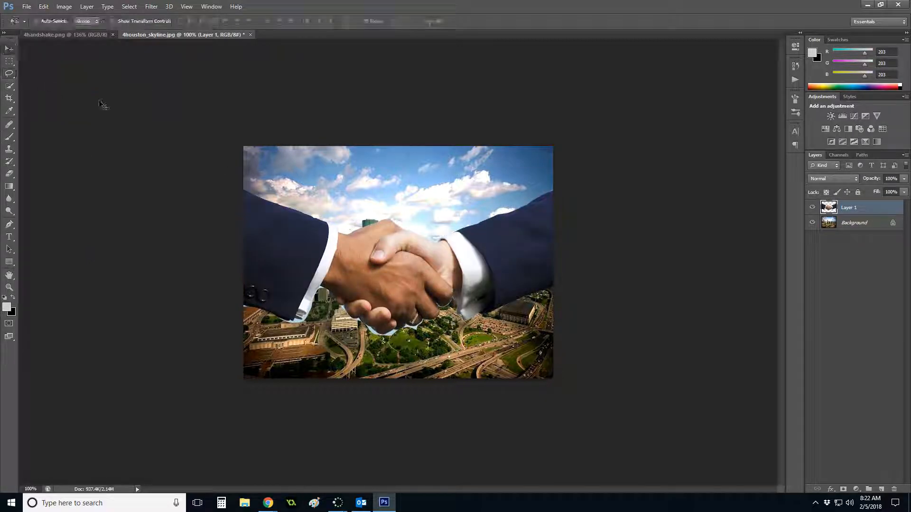
{"action": "left_click_drag", "start_coordinate": [420, 291], "coordinate": [420, 359]}
{"action": "left_click_drag", "start_coordinate": [393, 328], "coordinate": [384, 305]}
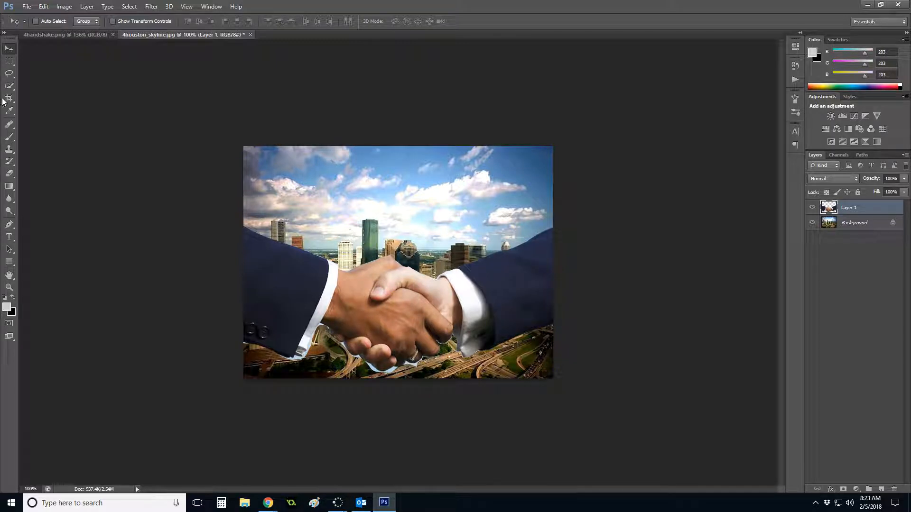
Prepare the Eraser with an 11 px brush for cleaning up the left sleeve's upper edge
{"action": "left_click", "coordinate": [9, 287]}
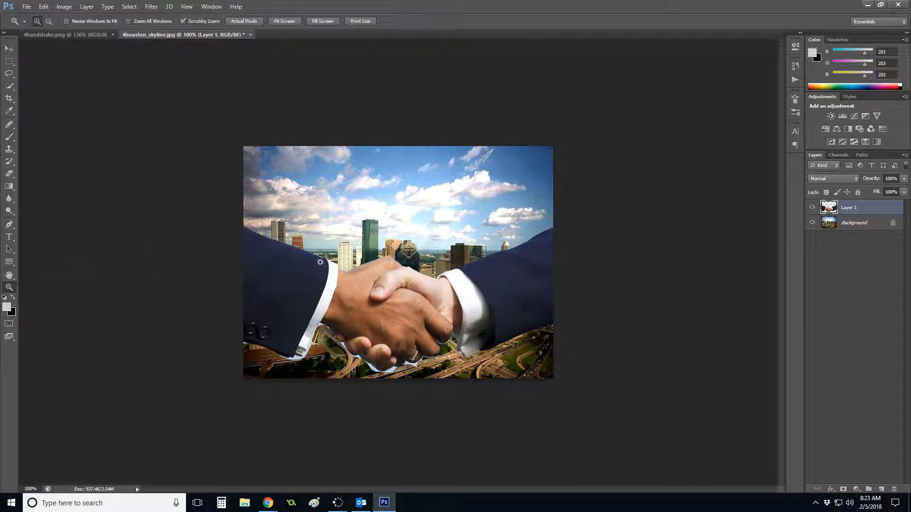
{"action": "left_click", "coordinate": [321, 262]}
{"action": "left_click", "coordinate": [308, 252]}
{"action": "left_click", "coordinate": [308, 252]}
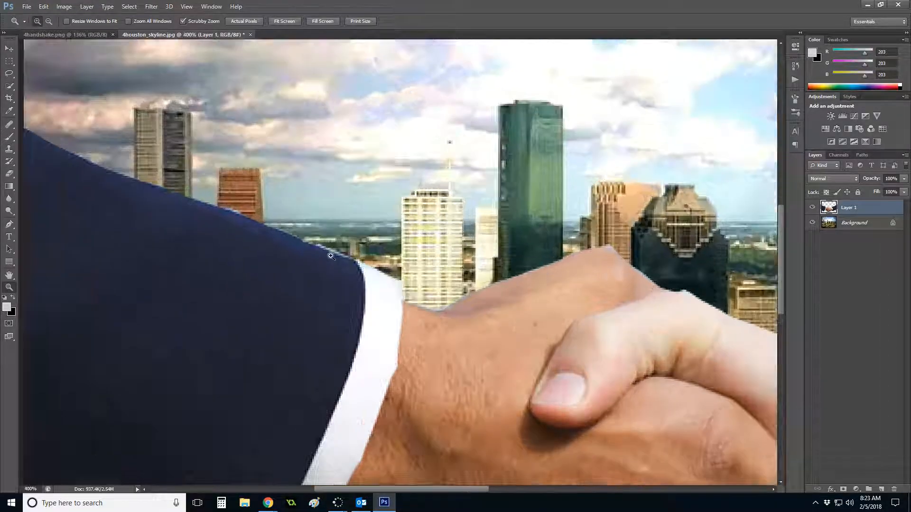
{"action": "left_click", "coordinate": [309, 252]}
{"action": "left_click", "coordinate": [308, 251]}
{"action": "left_click", "coordinate": [8, 172]}
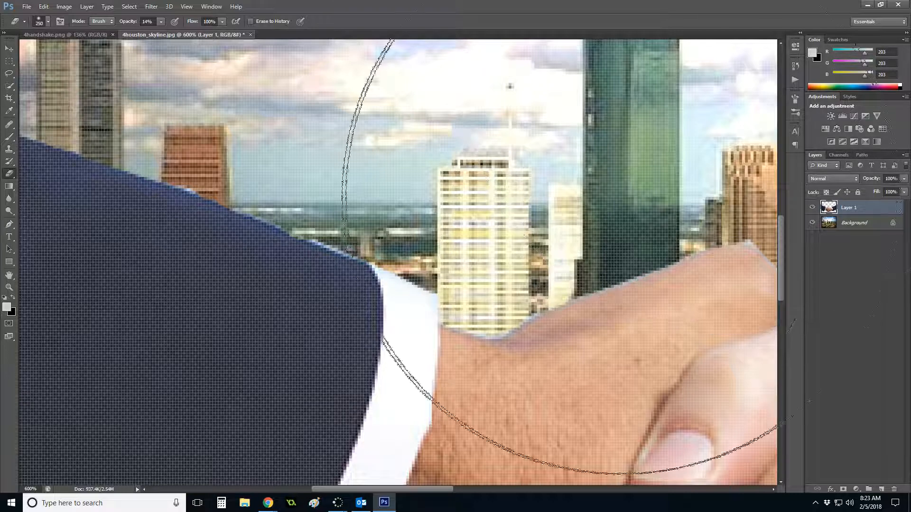
{"action": "left_click", "coordinate": [47, 22]}
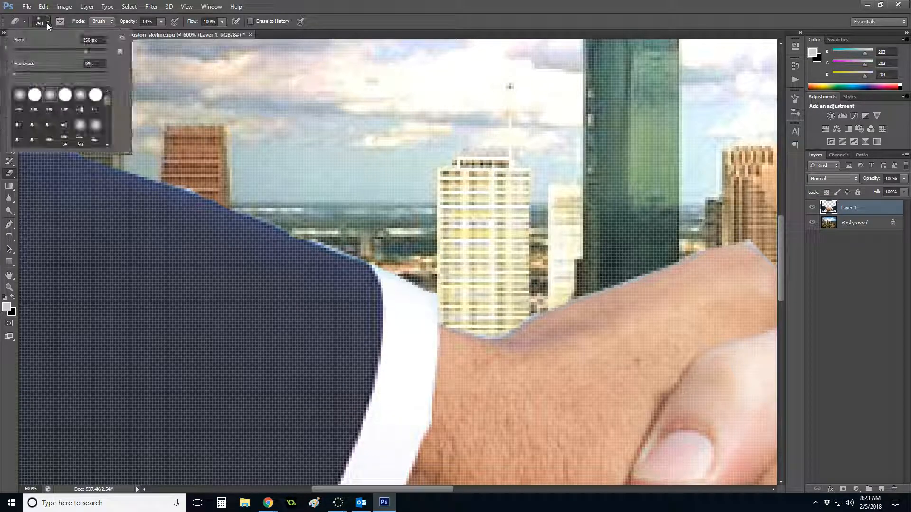
{"action": "left_click_drag", "start_coordinate": [61, 51], "coordinate": [17, 51]}
Set the Eraser's opacity to 100% and erase the leftover fringe along the left sleeve's upper edge
{"action": "left_click_drag", "start_coordinate": [197, 173], "coordinate": [187, 179]}
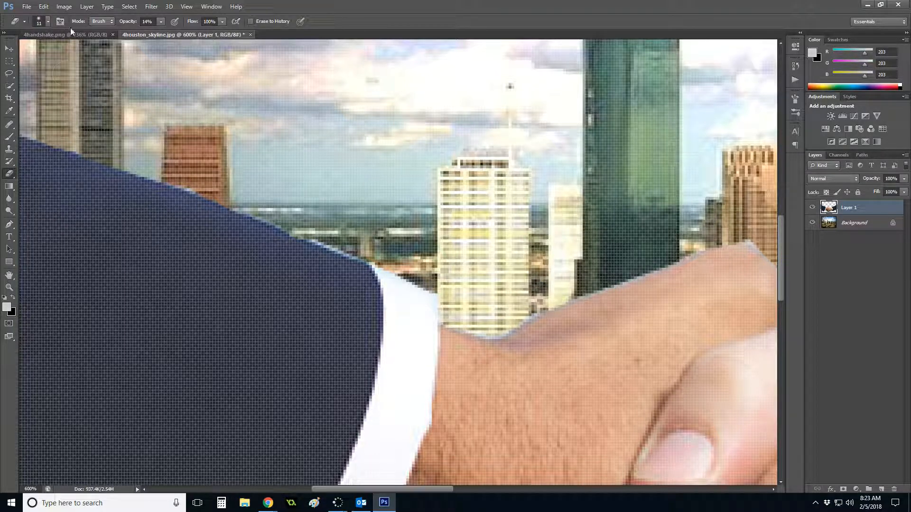
{"action": "type", "text": "100"}
{"action": "left_click_drag", "start_coordinate": [158, 170], "coordinate": [203, 189]}
{"action": "mouse_move", "coordinate": [294, 211]}
{"action": "left_mouse_down"}
{"action": "mouse_move", "coordinate": [247, 200]}
{"action": "mouse_move", "coordinate": [353, 245]}
{"action": "mouse_move", "coordinate": [315, 228]}
{"action": "left_mouse_up"}
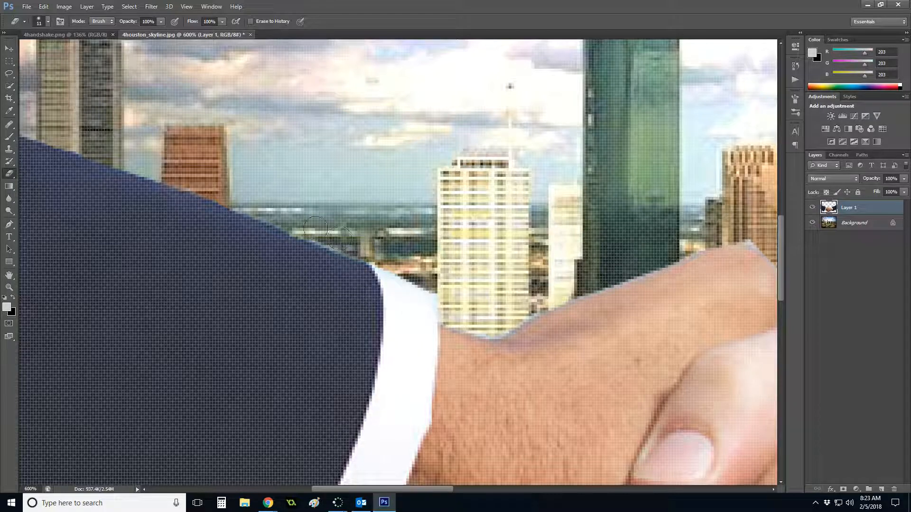
Set the 11 px Eraser brush to 100% hardness and erase the pale fringe along the top of the left wrist
{"action": "left_click", "coordinate": [48, 22]}
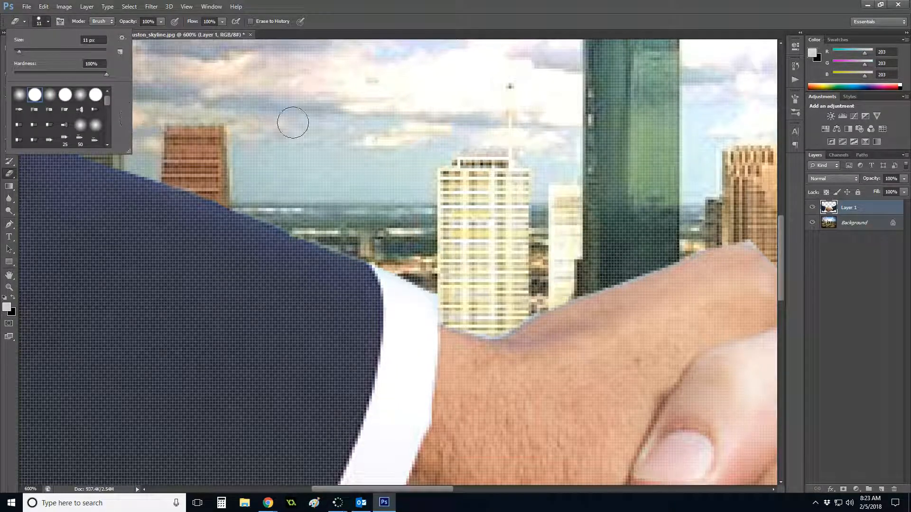
{"action": "left_click", "coordinate": [525, 302]}
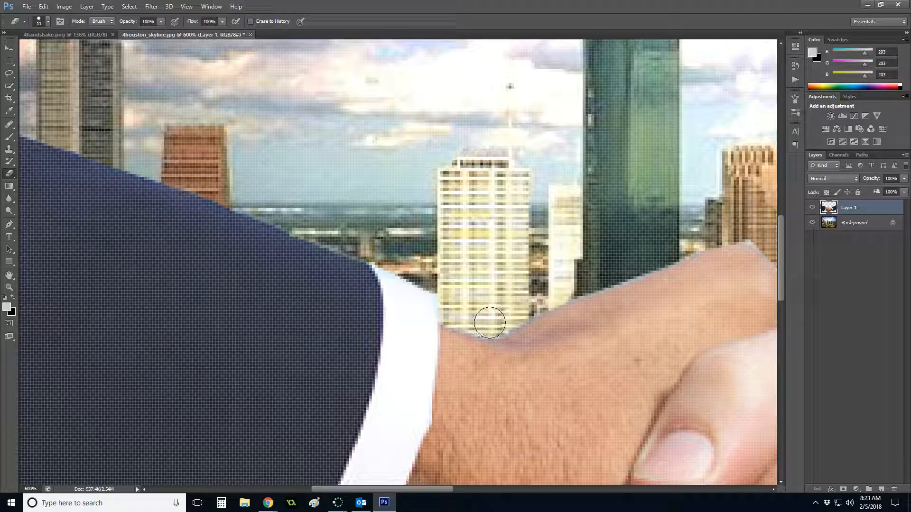
{"action": "left_click_drag", "start_coordinate": [486, 319], "coordinate": [470, 332]}
Erase the remaining fringe along the upper edges of the clasped hands and the right sleeve
{"action": "scroll", "coordinate": [469, 488], "scroll_direction": "right", "scroll_amount": 5}
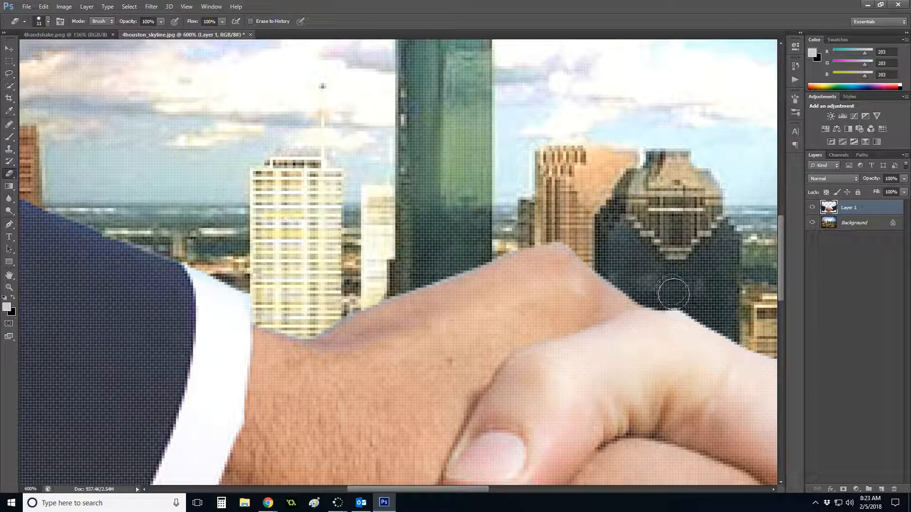
{"action": "left_click_drag", "start_coordinate": [485, 490], "coordinate": [678, 486]}
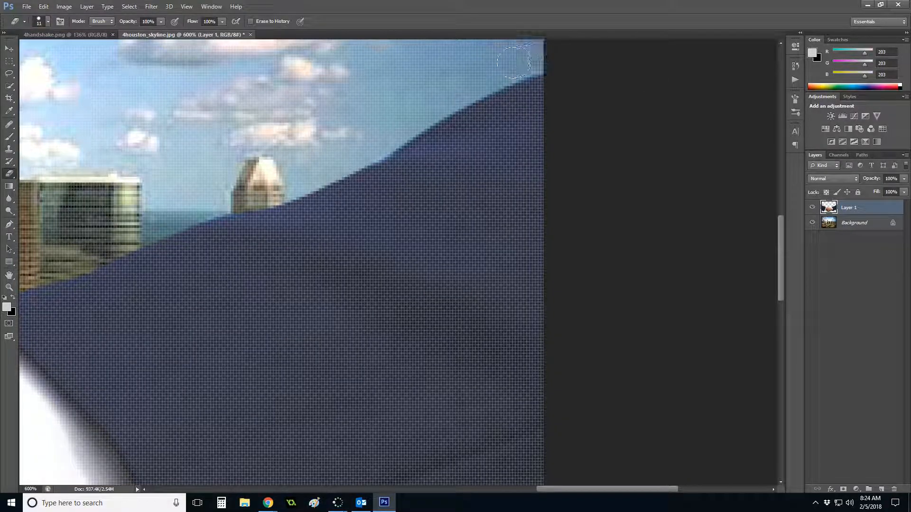
{"action": "scroll", "coordinate": [430, 86], "scroll_direction": "down", "scroll_amount": 6}
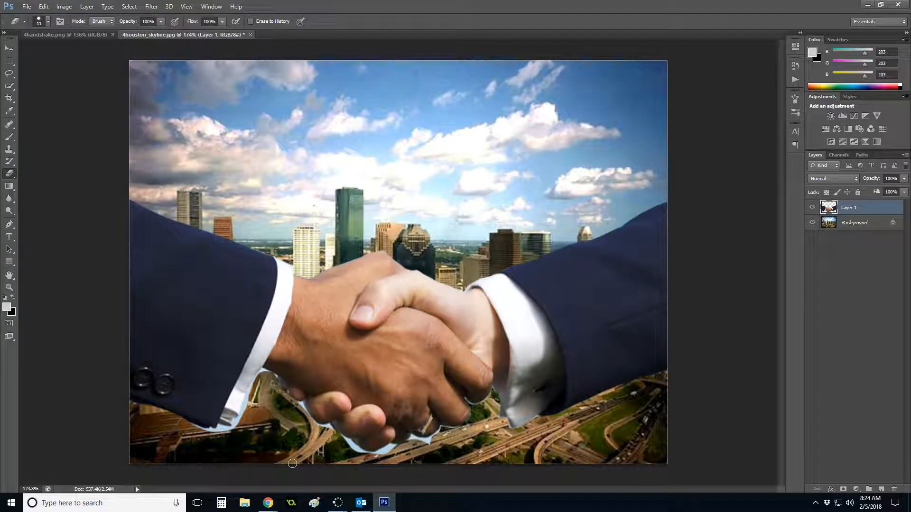
Bring up LanSchool's Show Screen window and Teacher Console, and switch to the Weebly lesson page in the browser
{"action": "mouse_move", "coordinate": [346, 506]}
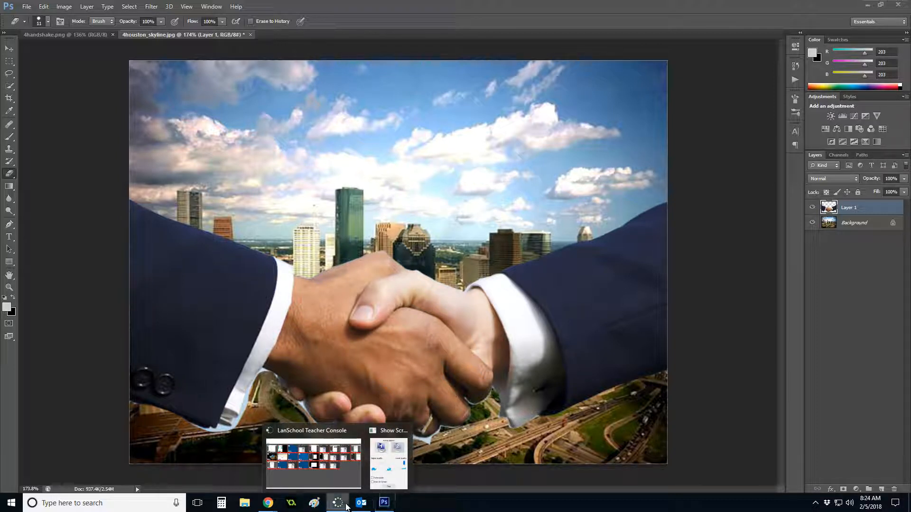
{"action": "left_click", "coordinate": [389, 463]}
{"action": "left_click", "coordinate": [57, 151]}
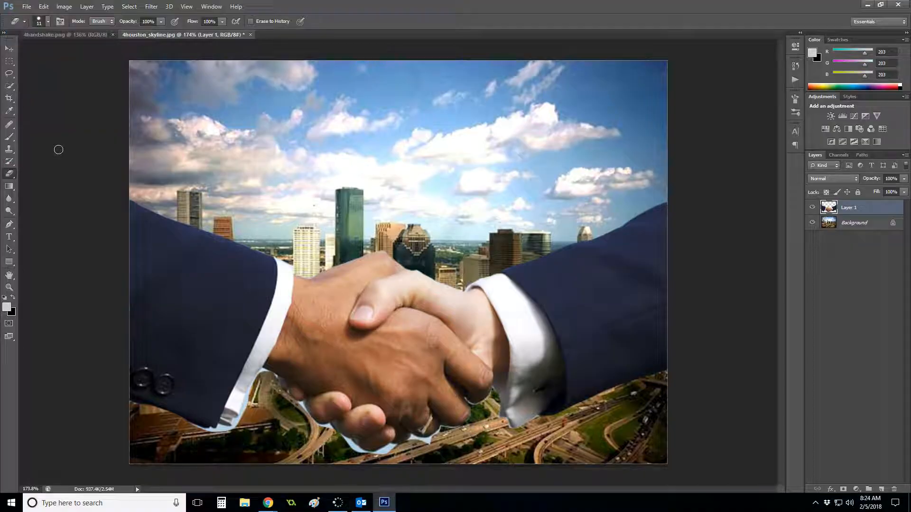
{"action": "left_click", "coordinate": [379, 503]}
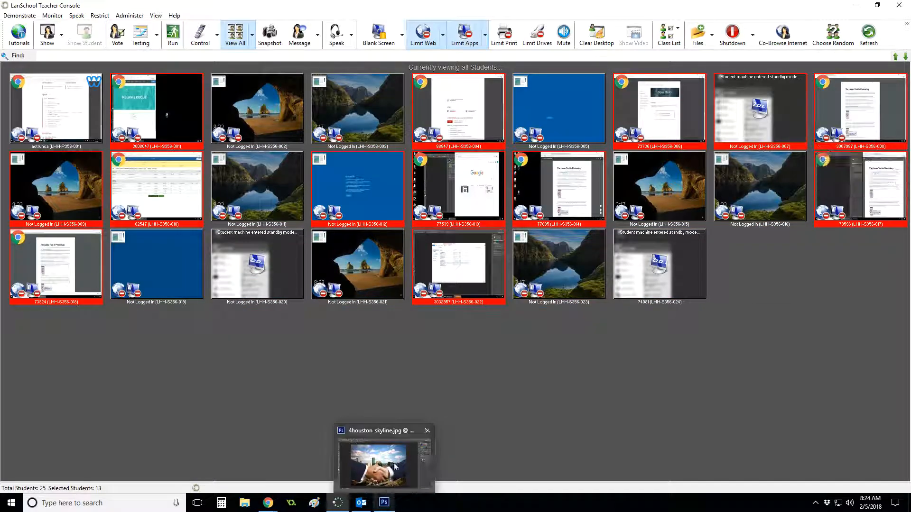
{"action": "mouse_move", "coordinate": [270, 502]}
{"action": "left_click", "coordinate": [305, 455]}
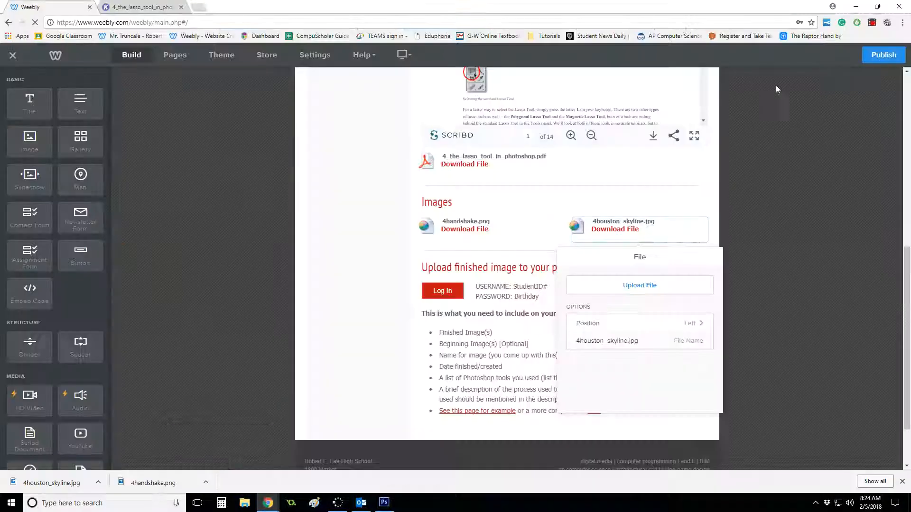